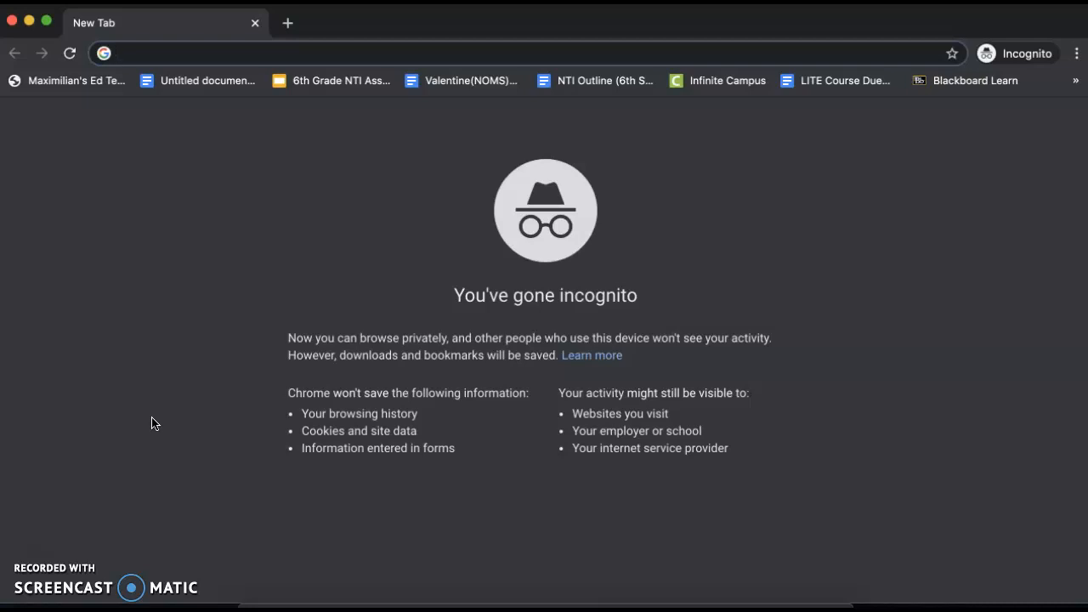
# Step: Go to google.com, search for "google tour creator" and open the Tour Creator - Google VR result
pyautogui.write('google.com')
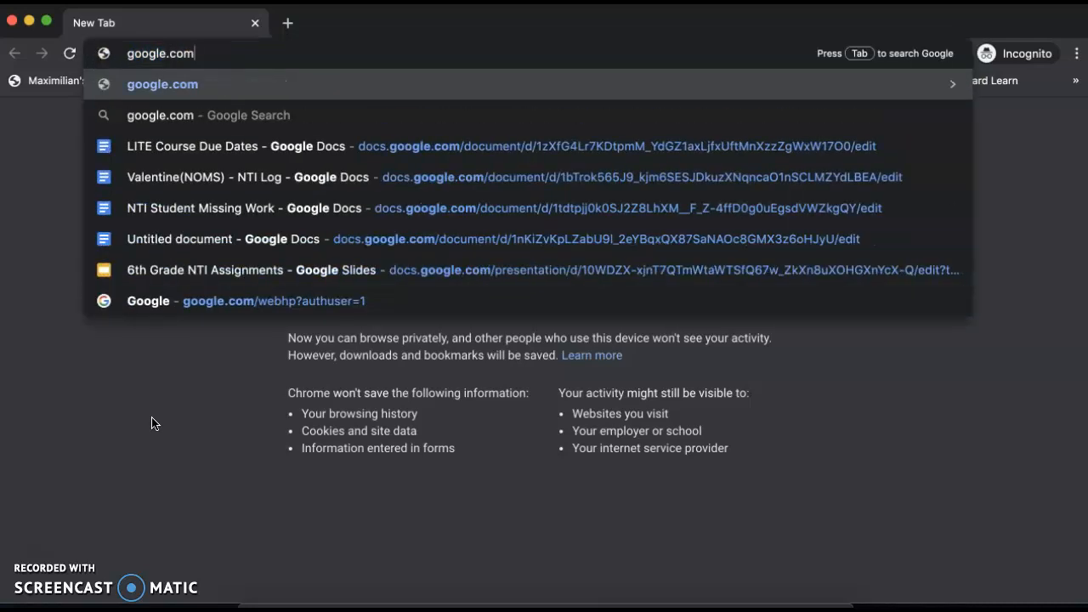
pyautogui.press('Return')
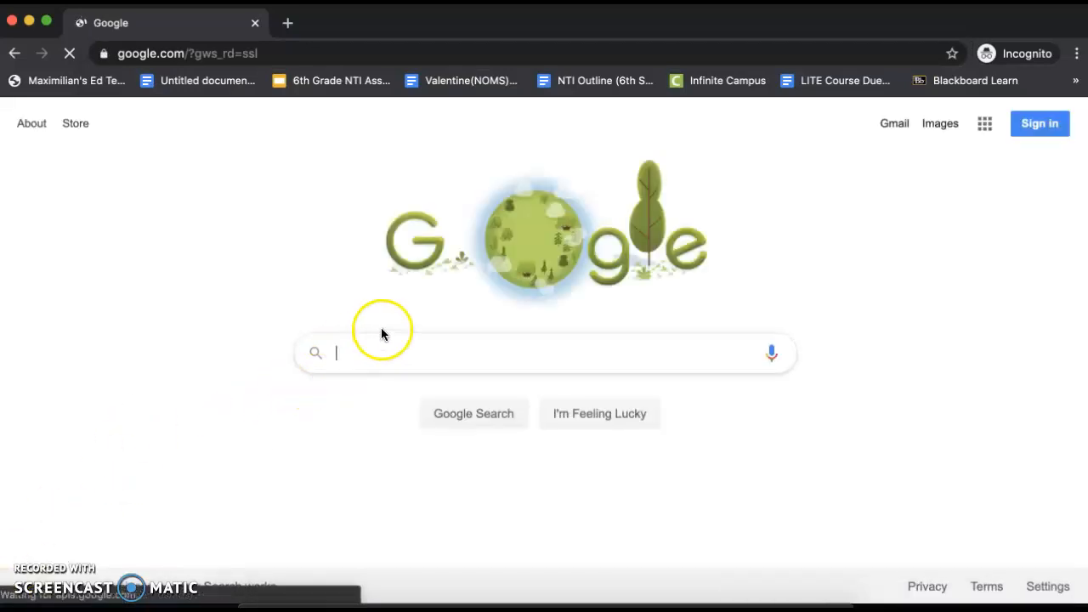
pyautogui.click(382, 333)
pyautogui.click(374, 349)
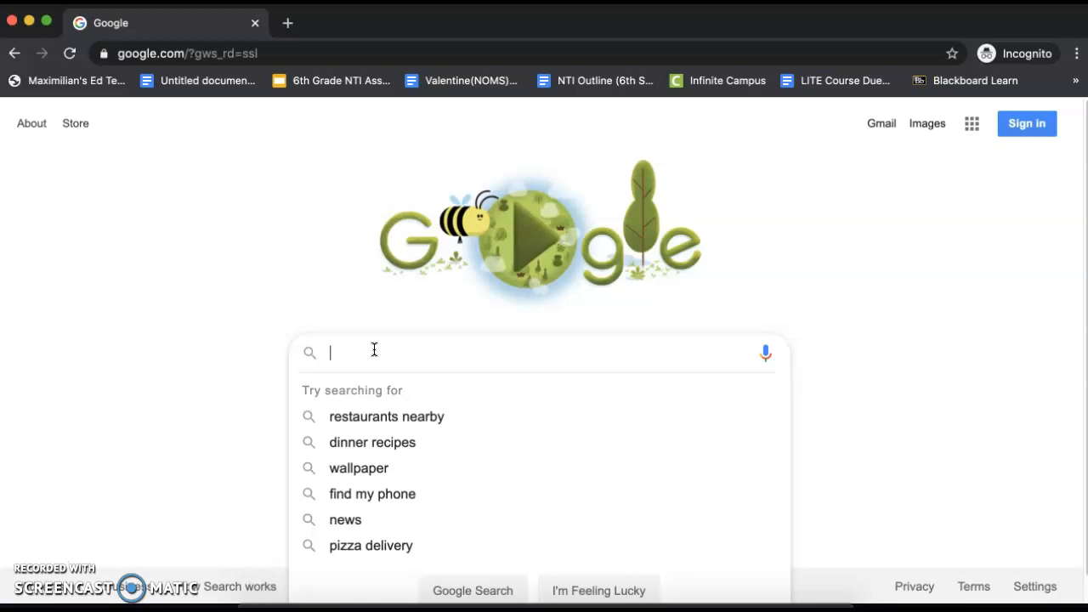
pyautogui.write('google')
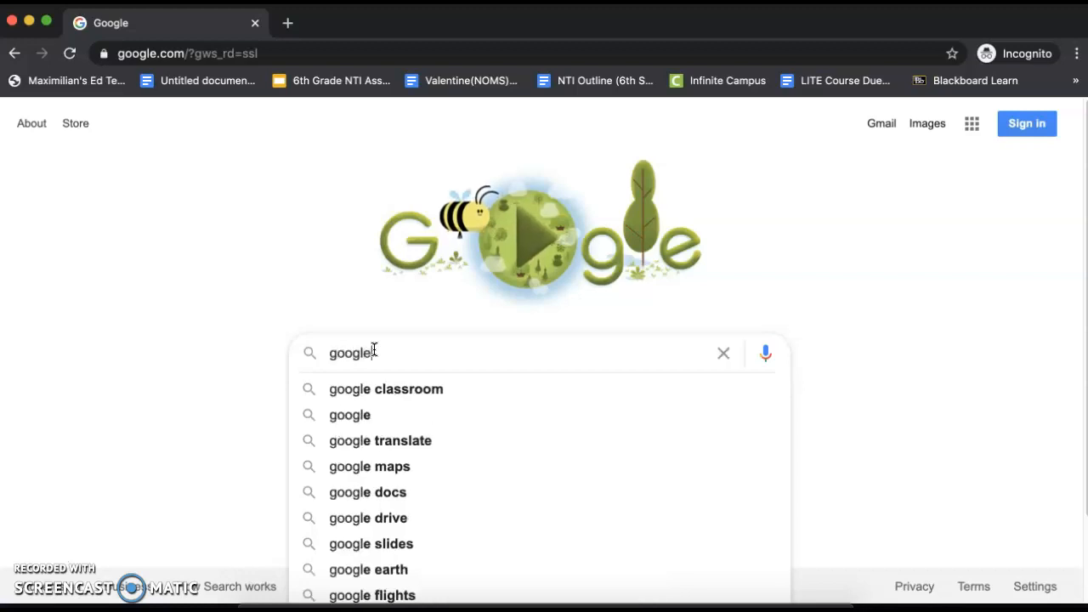
pyautogui.write(' tour creator')
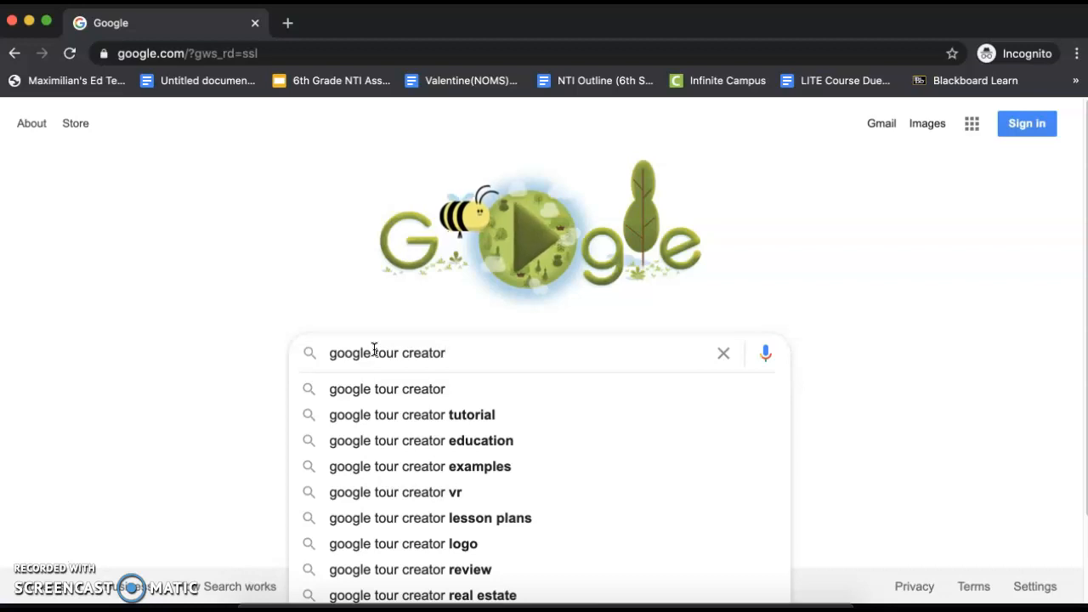
pyautogui.press('Return')
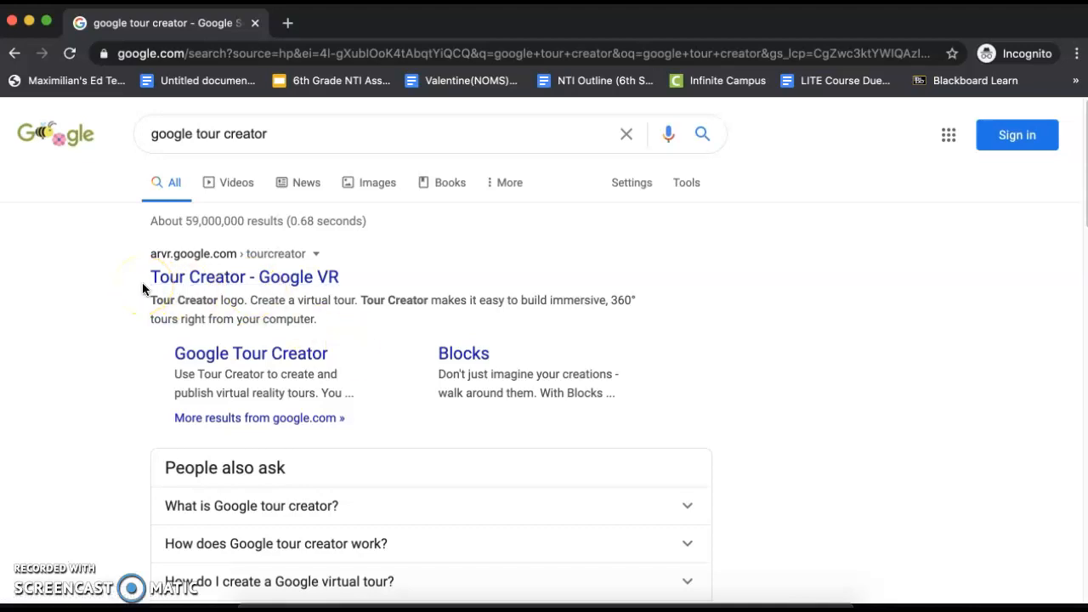
pyautogui.click(216, 285)
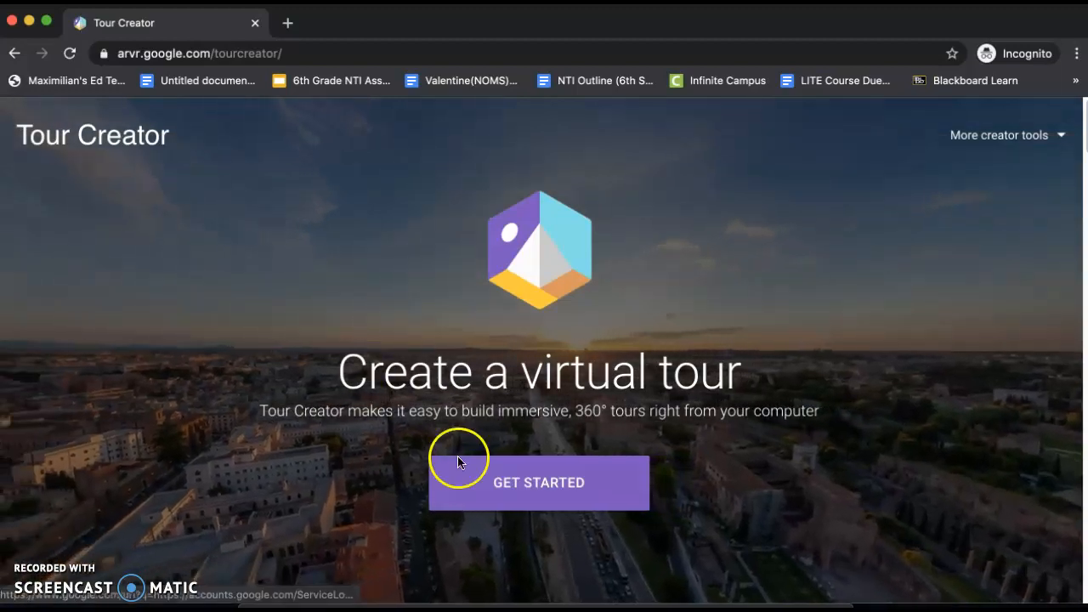
# Step: Get started with Tour Creator and submit the school e-mail address on the Google sign-in page
pyautogui.click(486, 478)
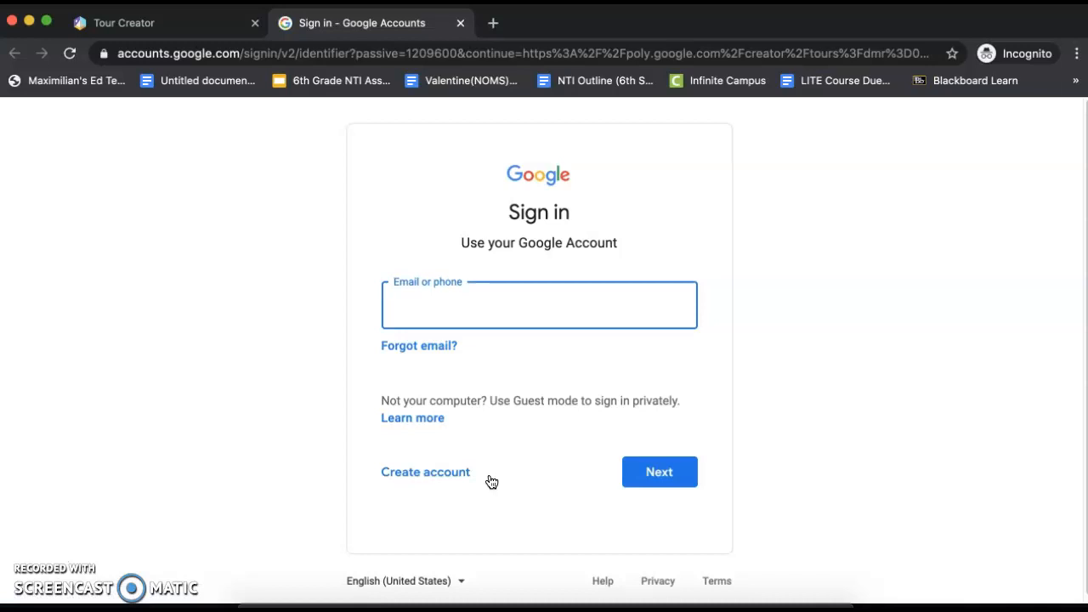
pyautogui.press('Down')
pyautogui.press('Tab')
pyautogui.press('Tab')
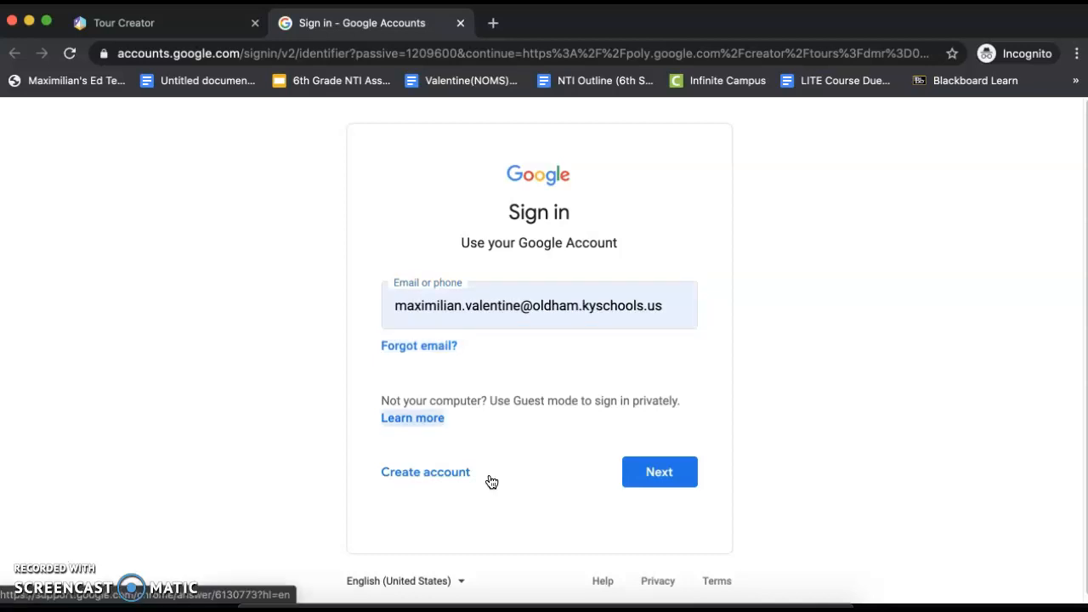
pyautogui.press('Tab')
pyautogui.click(680, 479)
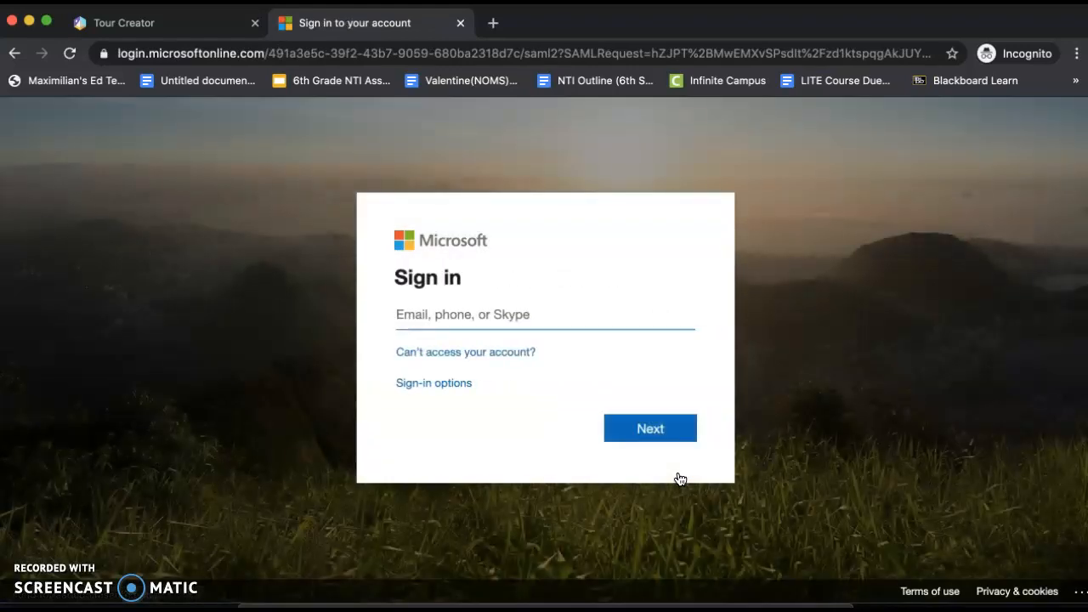
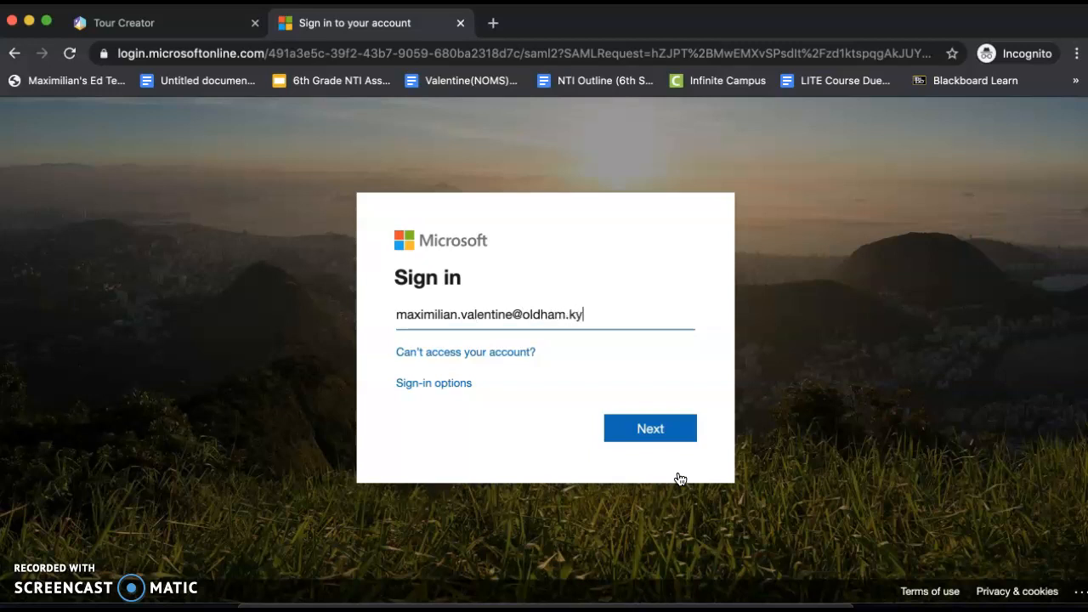
# Step: Submit the school e-mail address on the Microsoft sign-in page
pyautogui.click(673, 441)
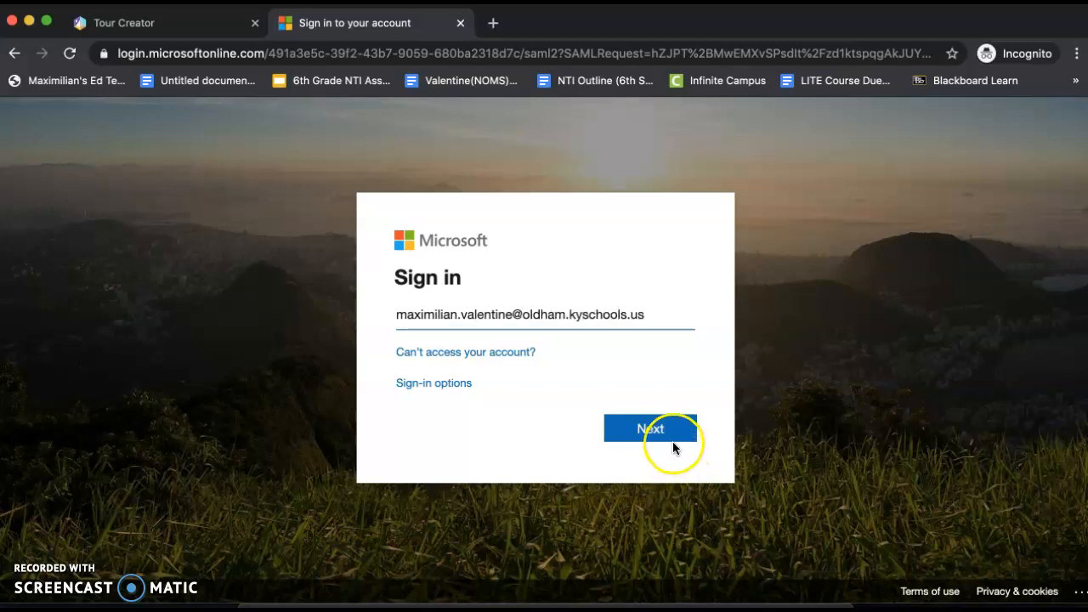
# Step: Enter the account password, sign in and agree to stay signed in
pyautogui.write('••')
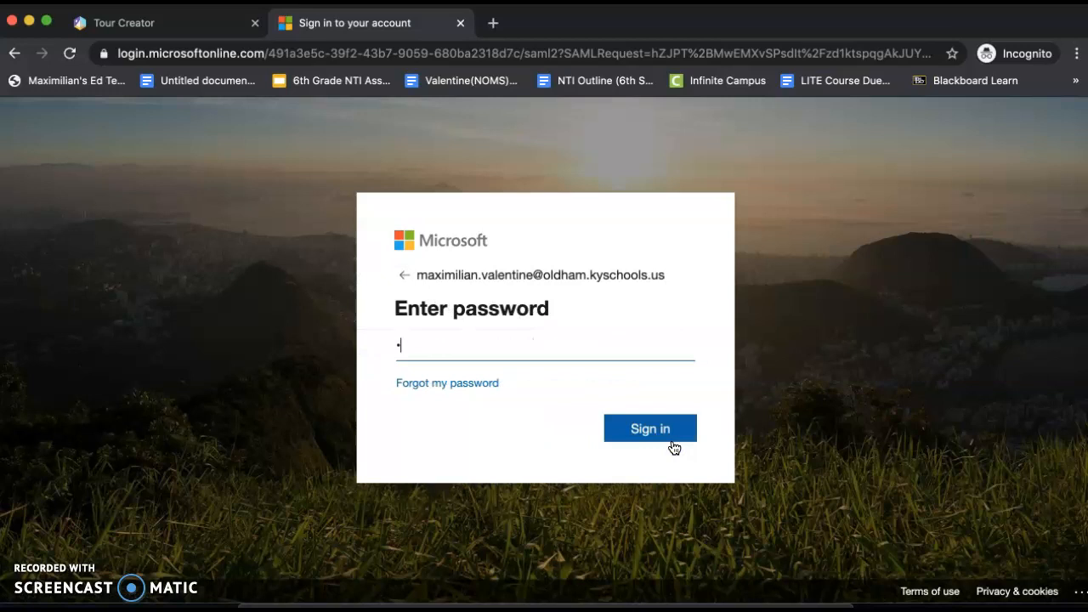
pyautogui.write('••••••••')
pyautogui.click(651, 430)
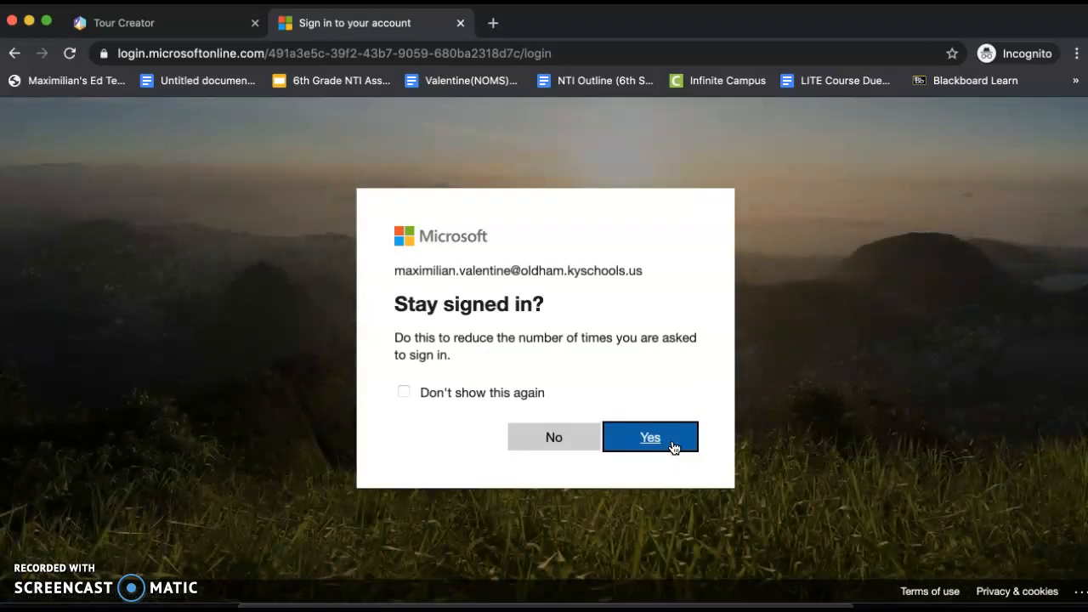
pyautogui.click(677, 451)
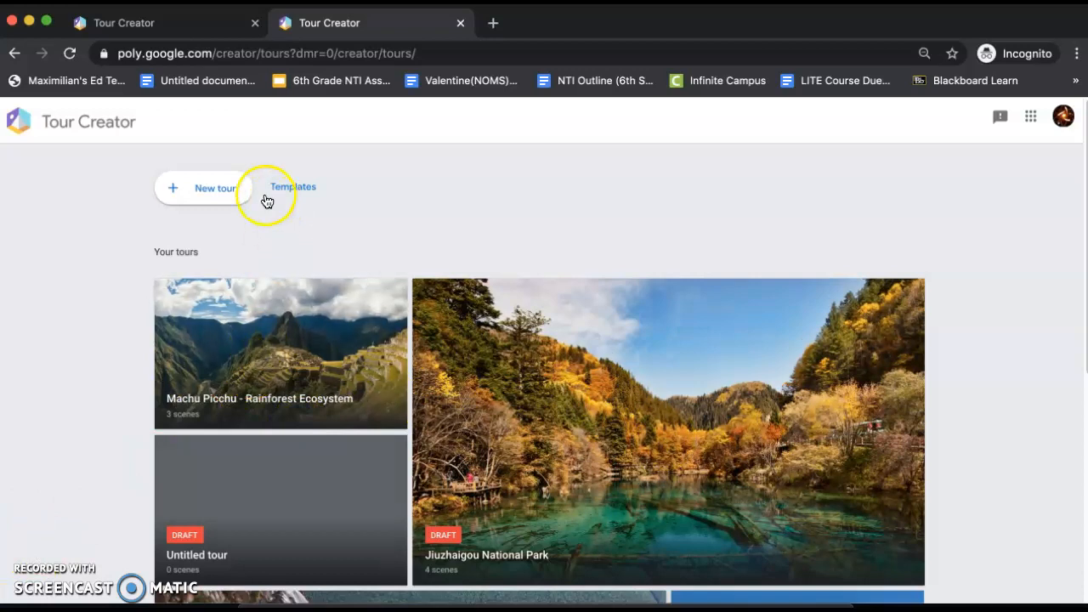
# Step: Start a new tour and replace its default title with "Rainforest Ecosystem"
pyautogui.click(204, 184)
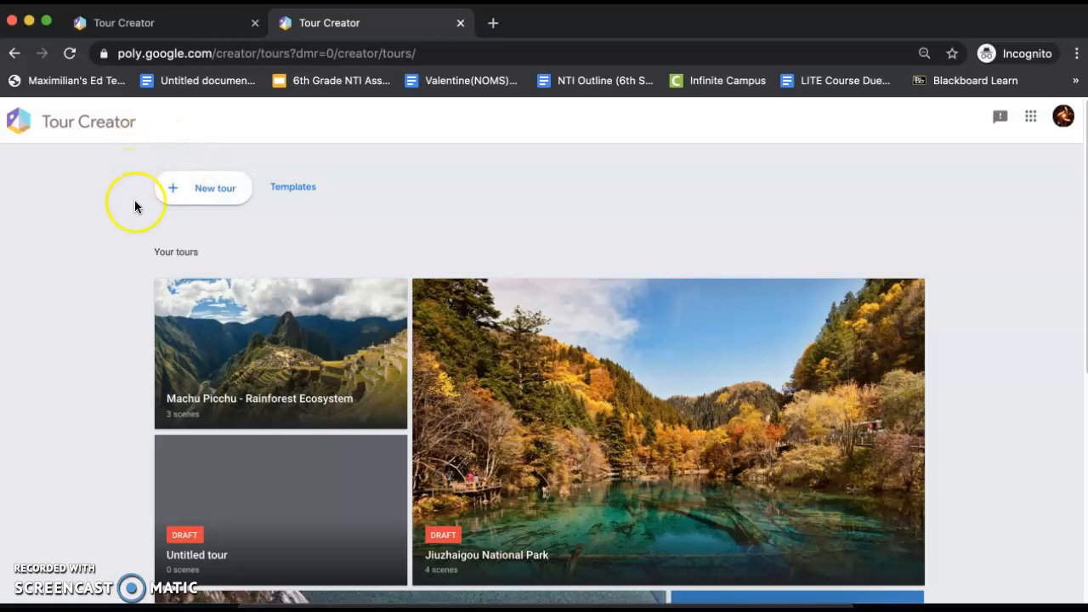
pyautogui.click(201, 194)
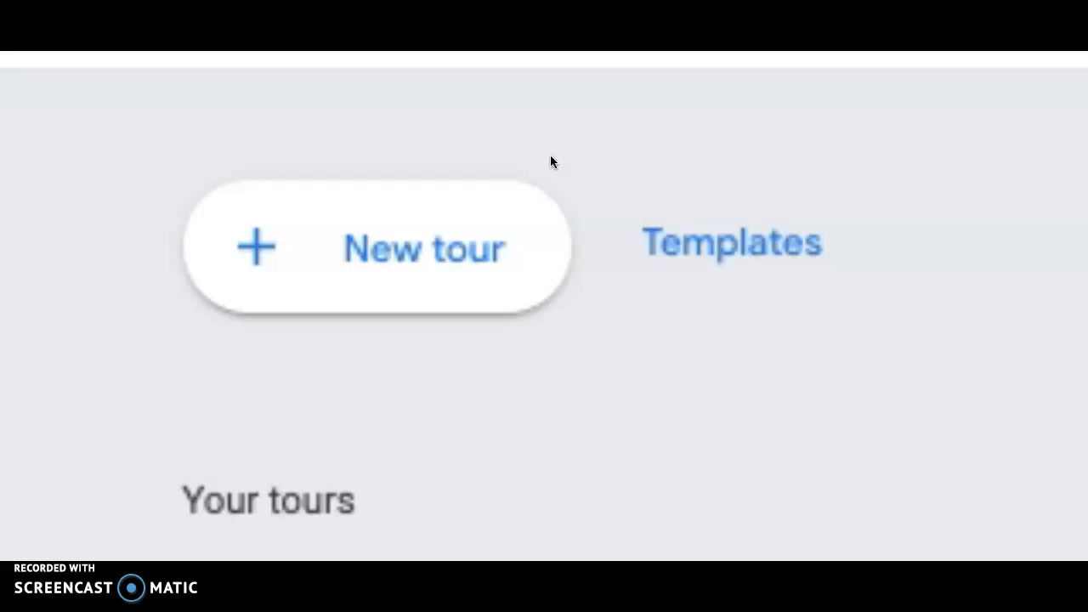
pyautogui.click(728, 213)
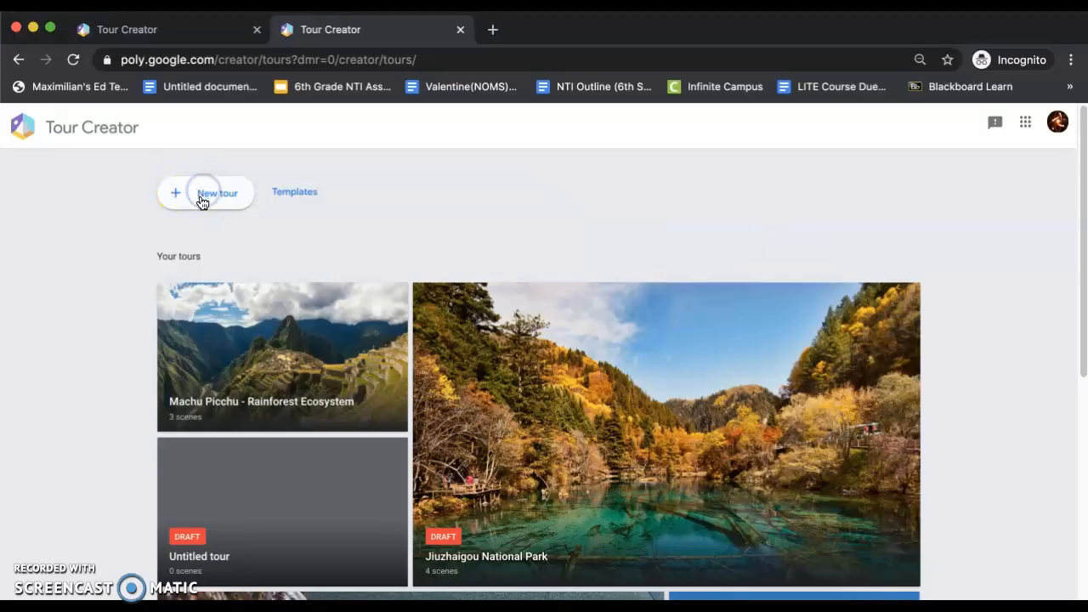
pyautogui.click(466, 265)
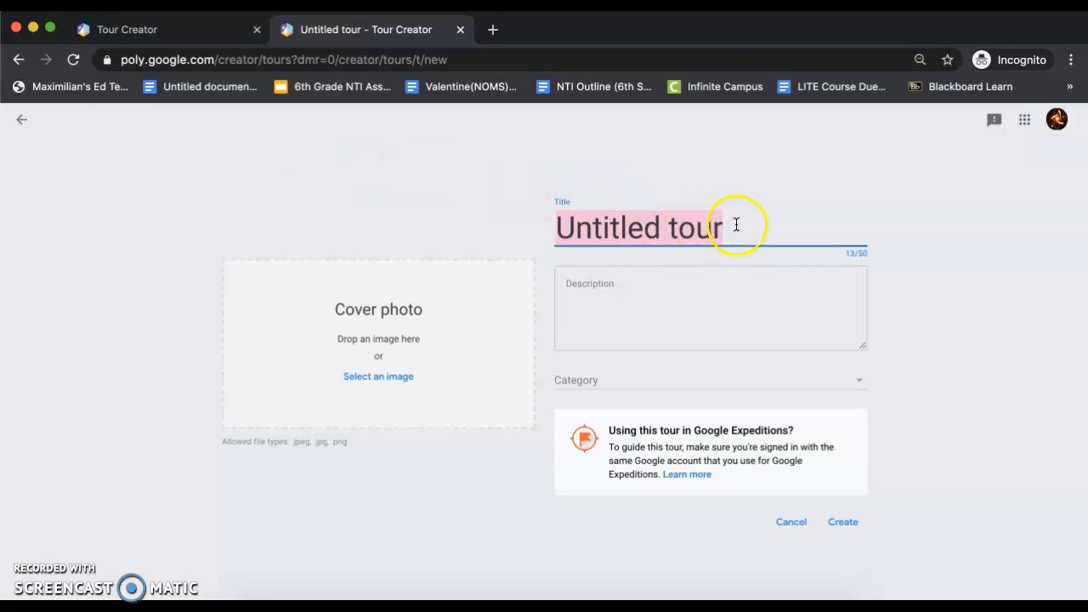
pyautogui.moveTo(736, 225); pyautogui.dragTo(555, 230)
pyautogui.press('BackSpace')
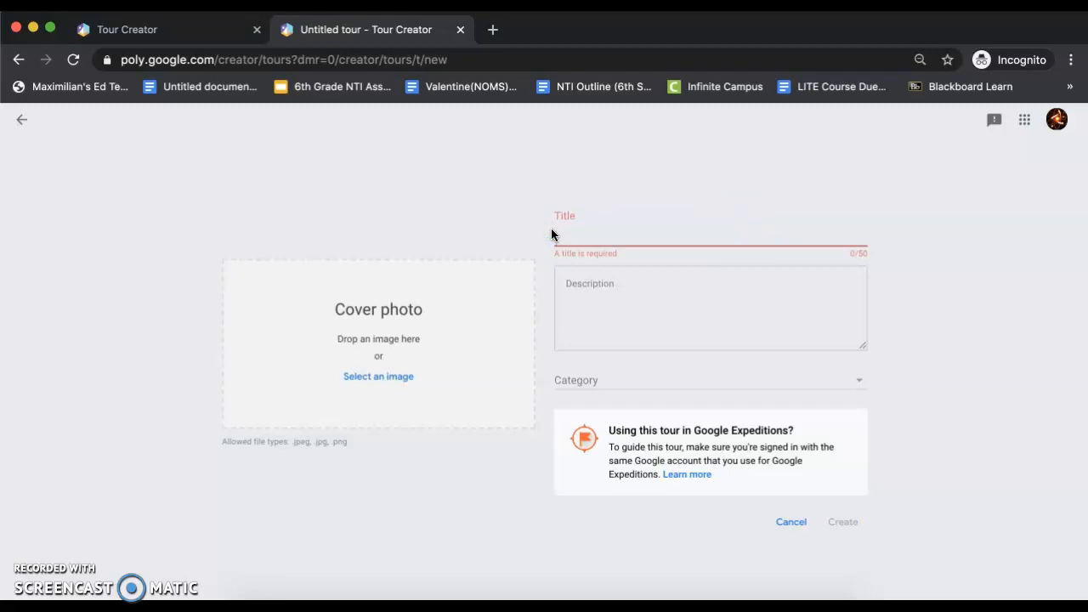
pyautogui.write('R')
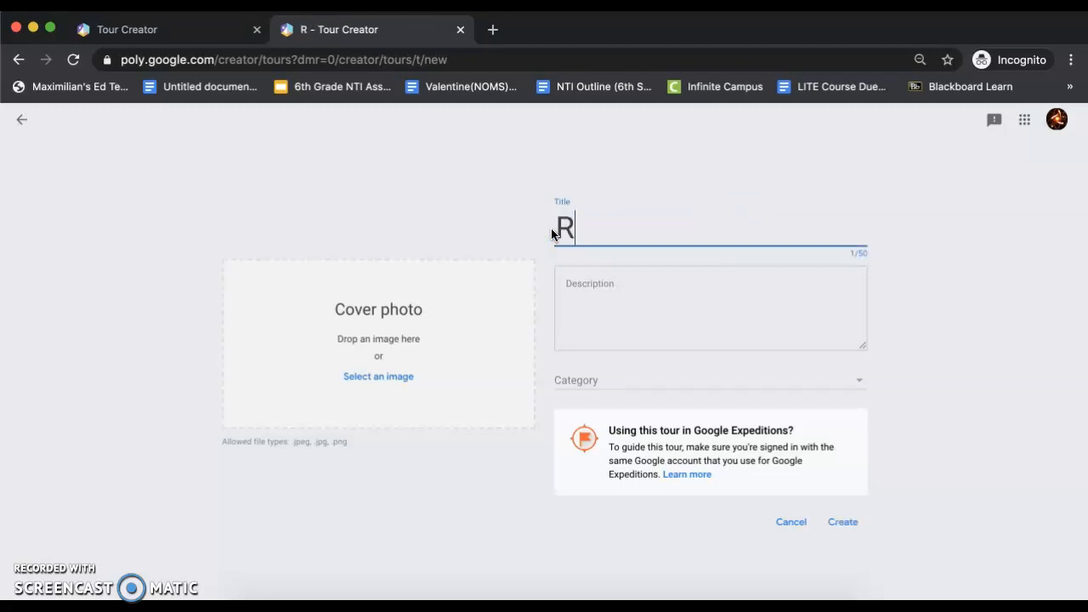
pyautogui.write('ainforest ')
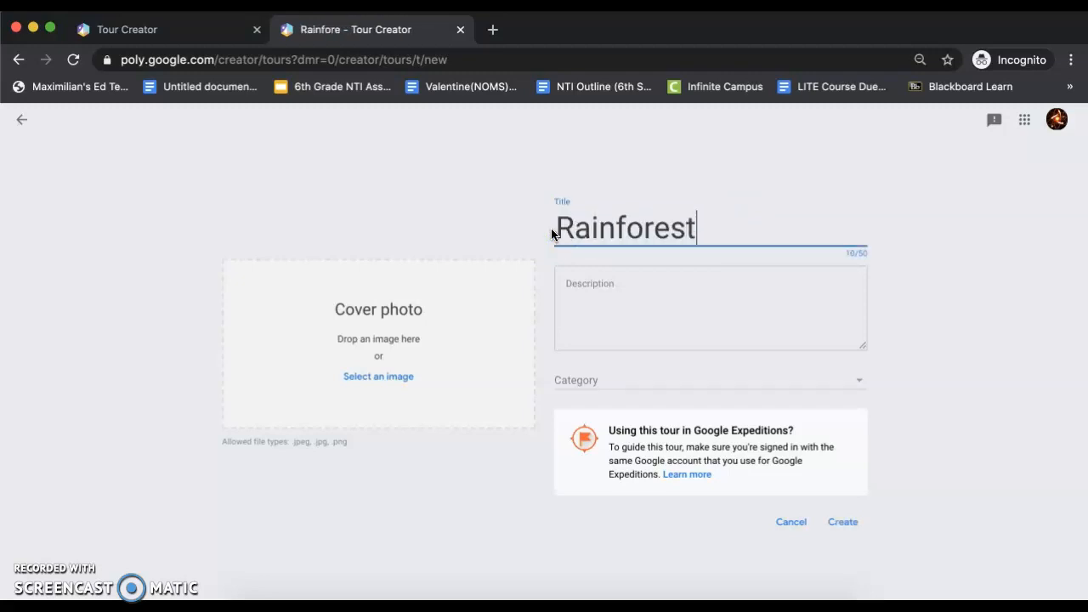
pyautogui.write('Ecosystem')
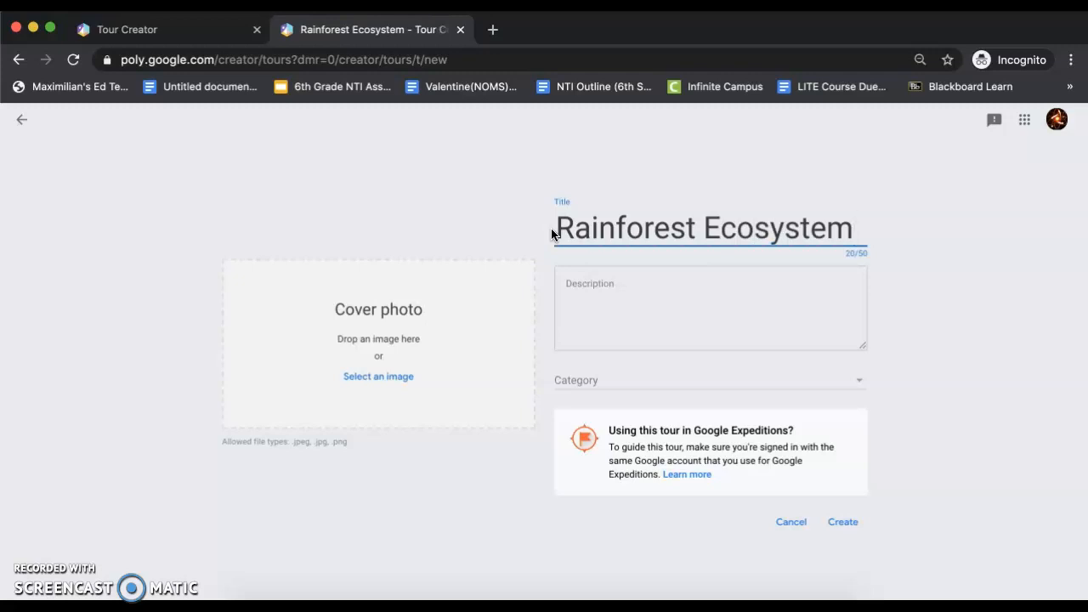
pyautogui.click(37, 560)
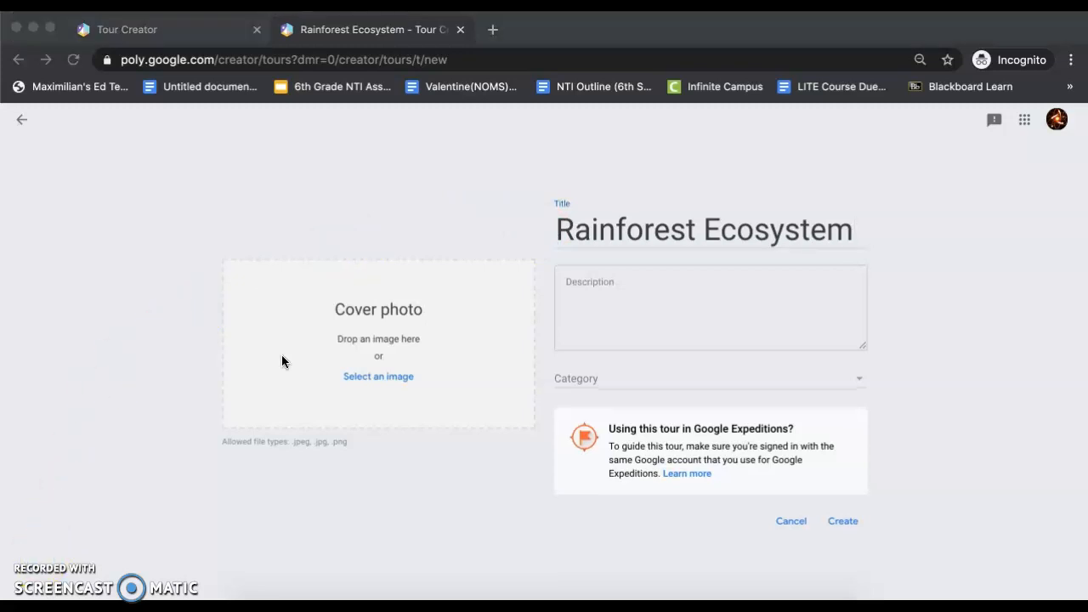
# Step: Begin the tour description with "This for 6th grade Science at NOMS with" followed by the teacher's name and a period
pyautogui.click(583, 281)
pyautogui.click(584, 281)
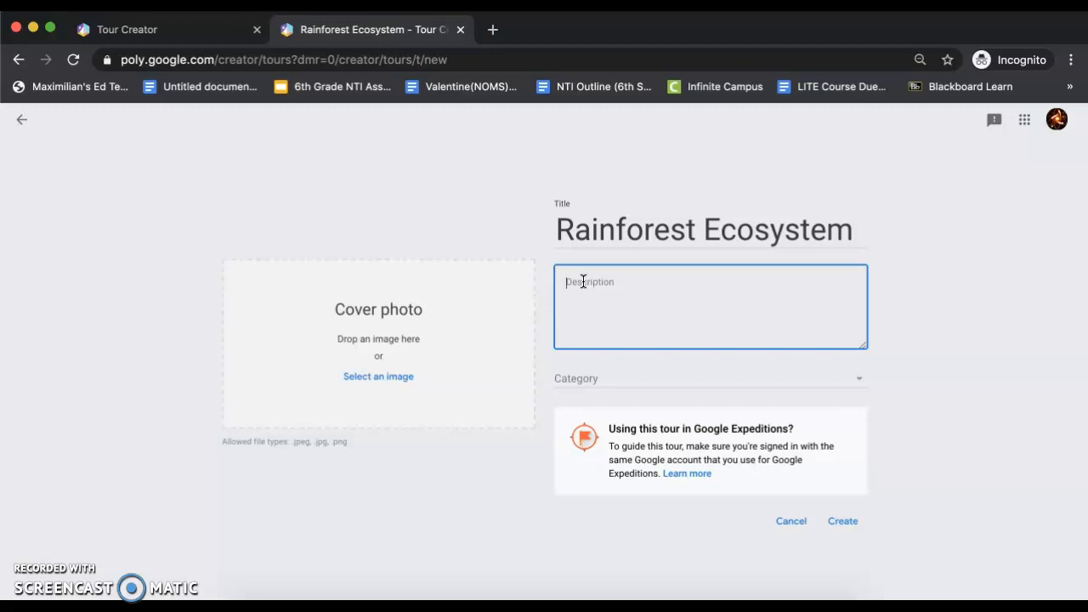
pyautogui.write('This for B')
pyautogui.press('BackSpace')
pyautogui.write('6th grade Science at NOMS ')
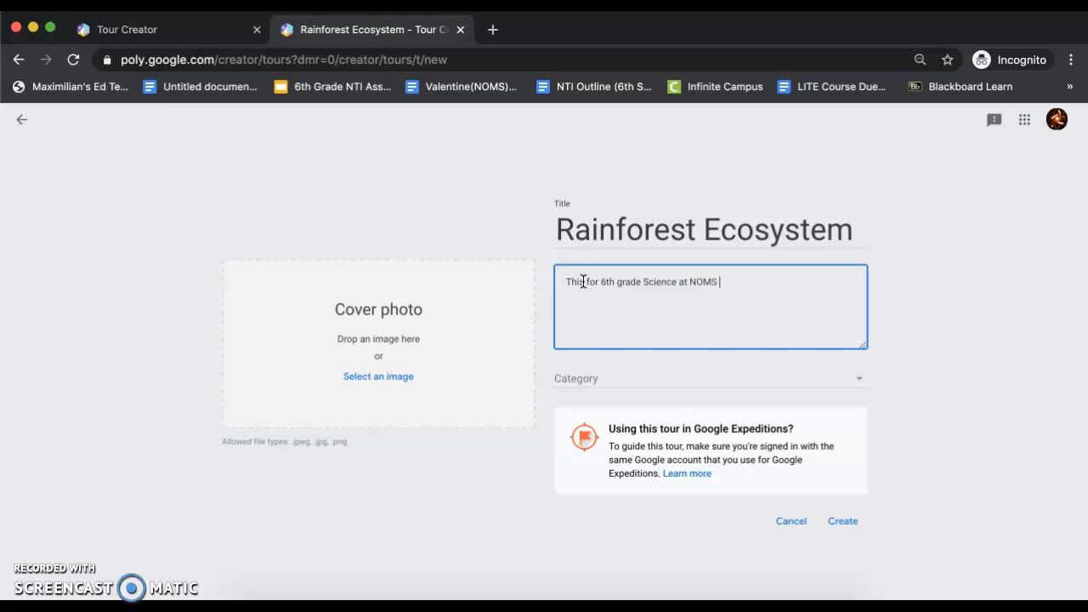
pyautogui.write('with Mr. Valentine.')
# Step: Add the sentence "This will provide information on the rainforest ecosystem." to the tour description
pyautogui.write('This wi')
pyautogui.press('BackSpace')
pyautogui.press('BackSpace')
pyautogui.write('is will')
pyautogui.write('ovide informa')
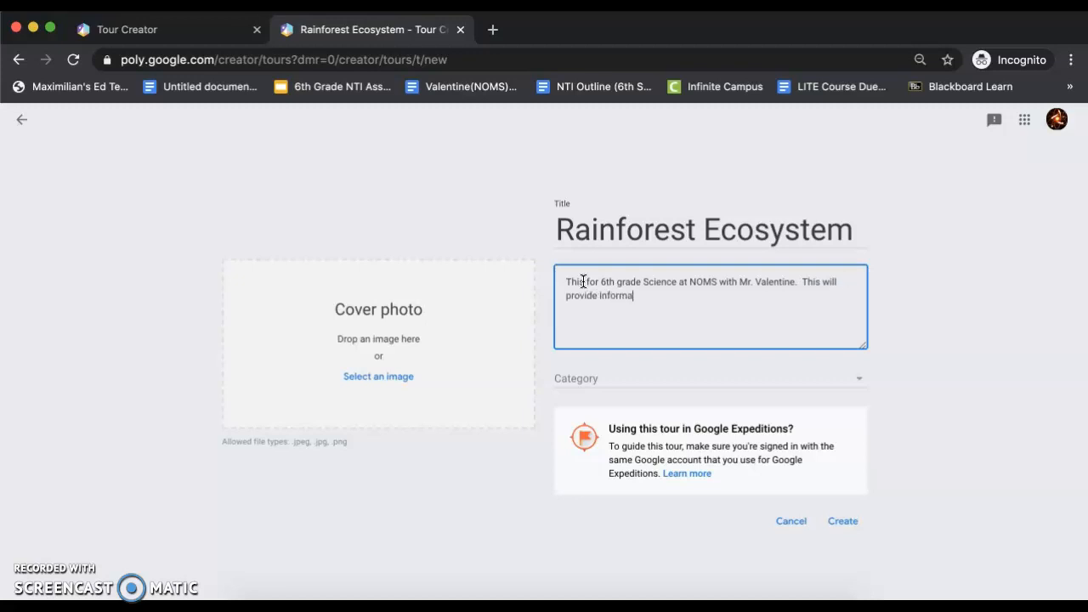
pyautogui.write('tion on the rainforest ecosystem.')
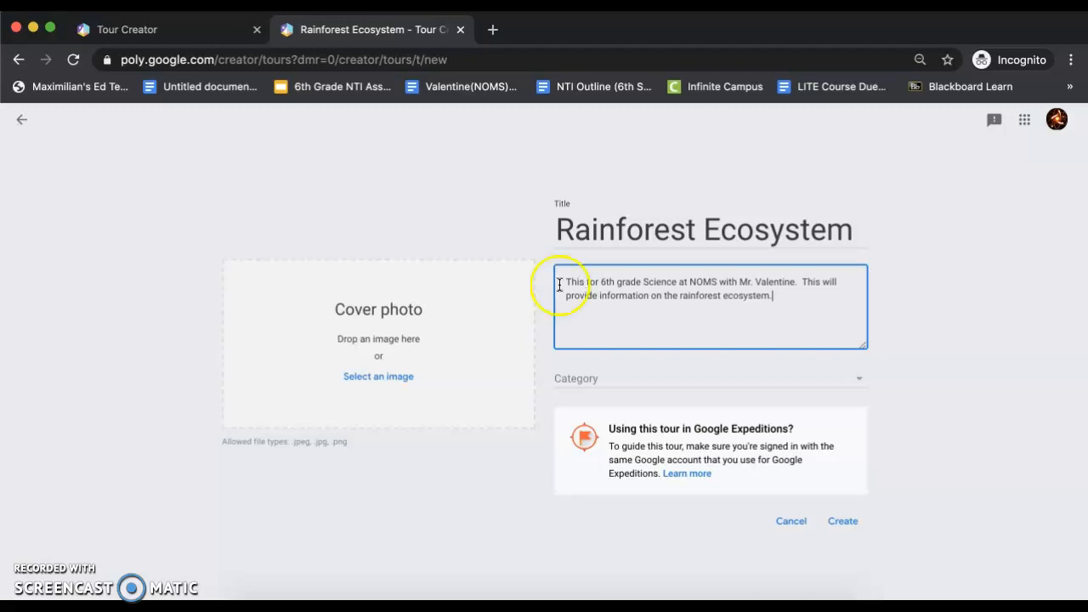
pyautogui.click(30, 561)
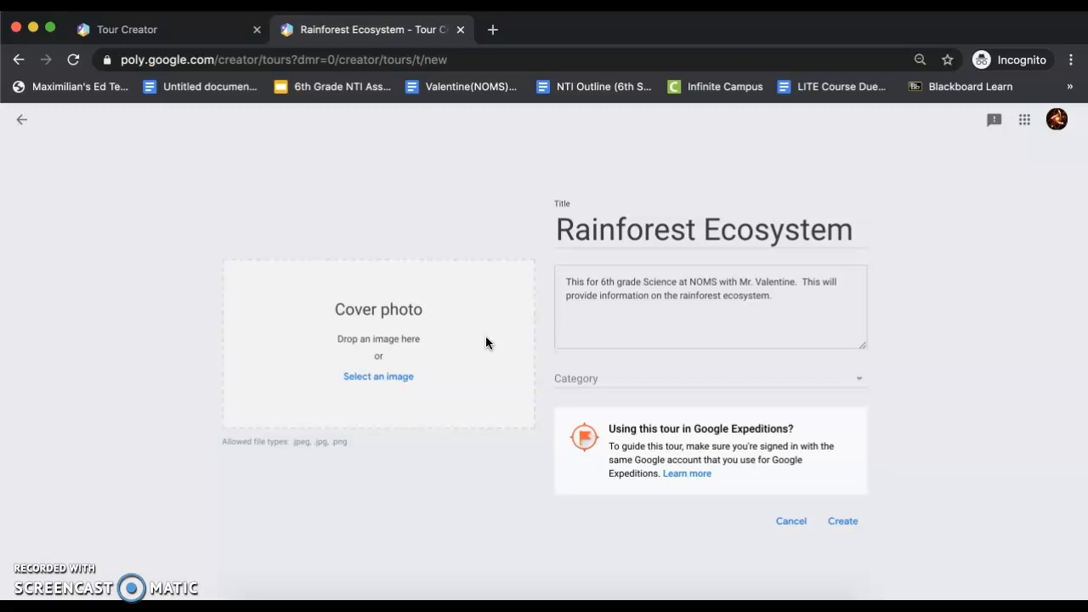
pyautogui.click(41, 555)
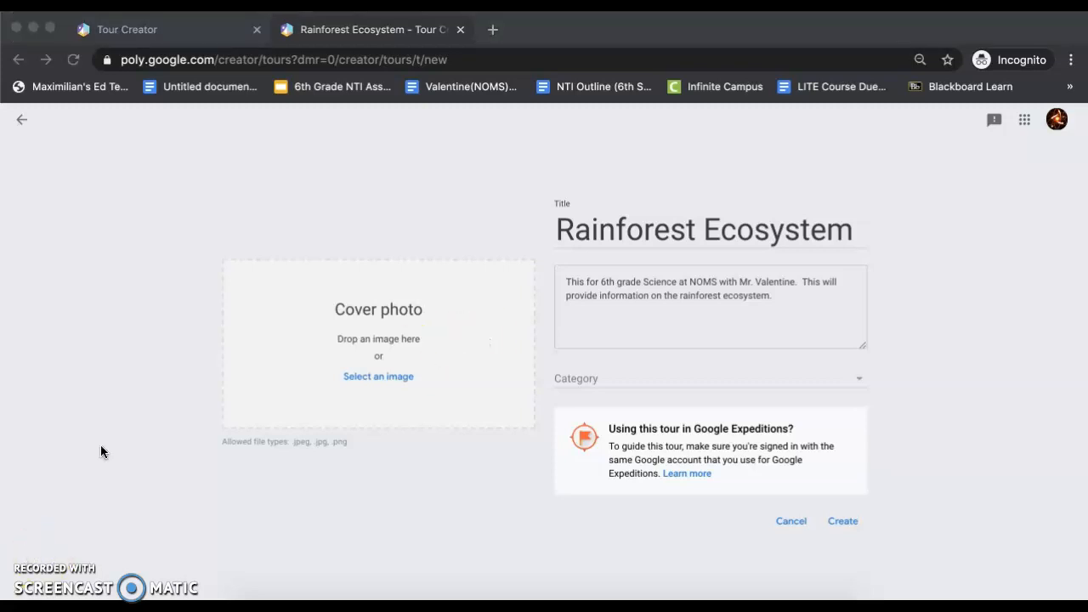
# Step: Search for "rainforest image" in a new browser tab and browse the image results for a cover photo
pyautogui.click(406, 29)
pyautogui.click(493, 29)
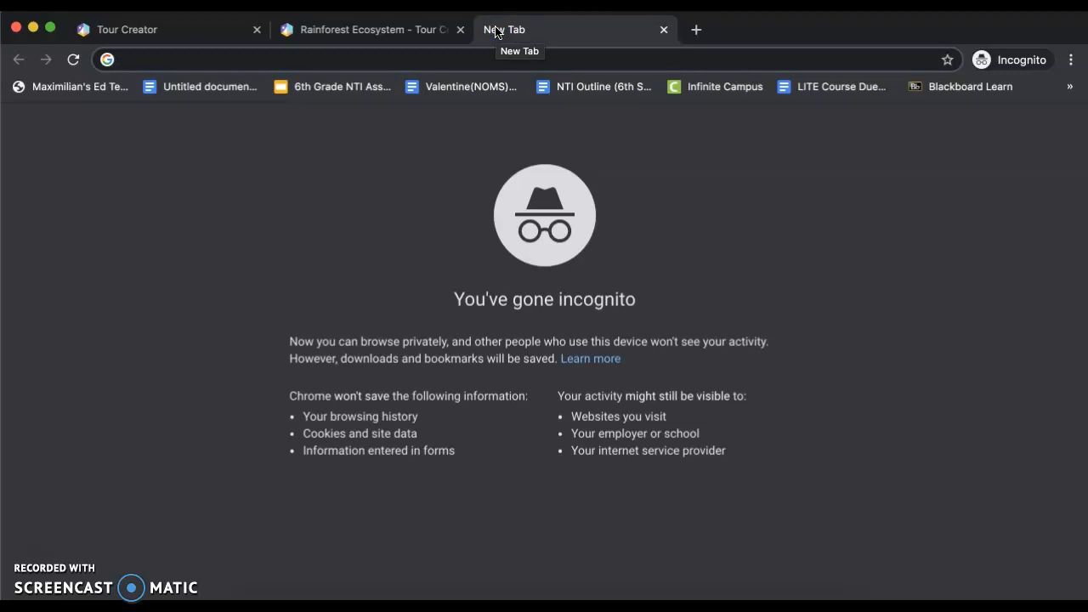
pyautogui.write('rainforest image')
pyautogui.press('Return')
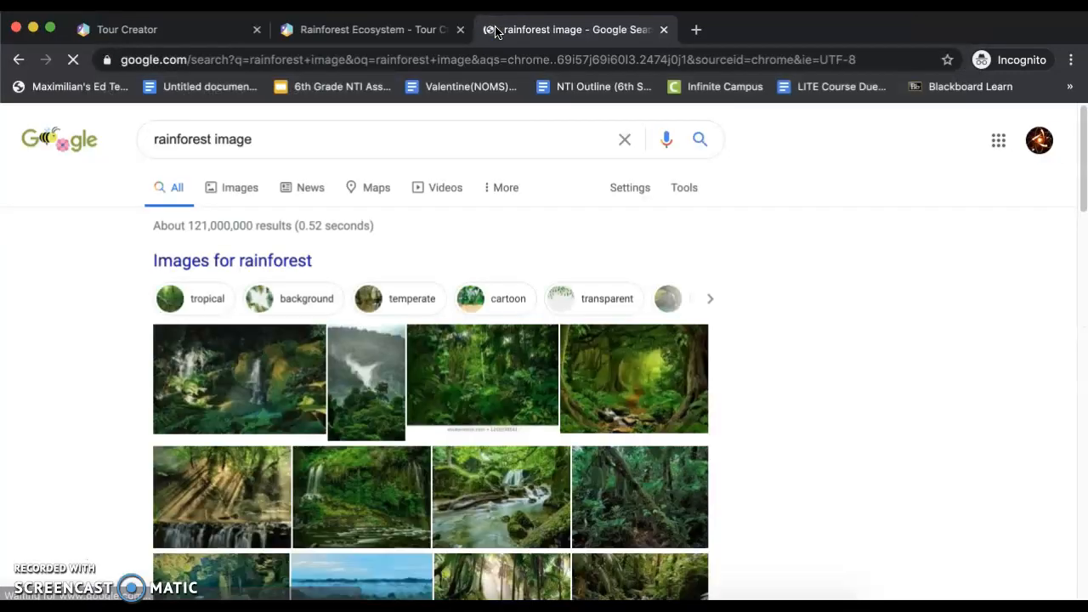
pyautogui.click(237, 195)
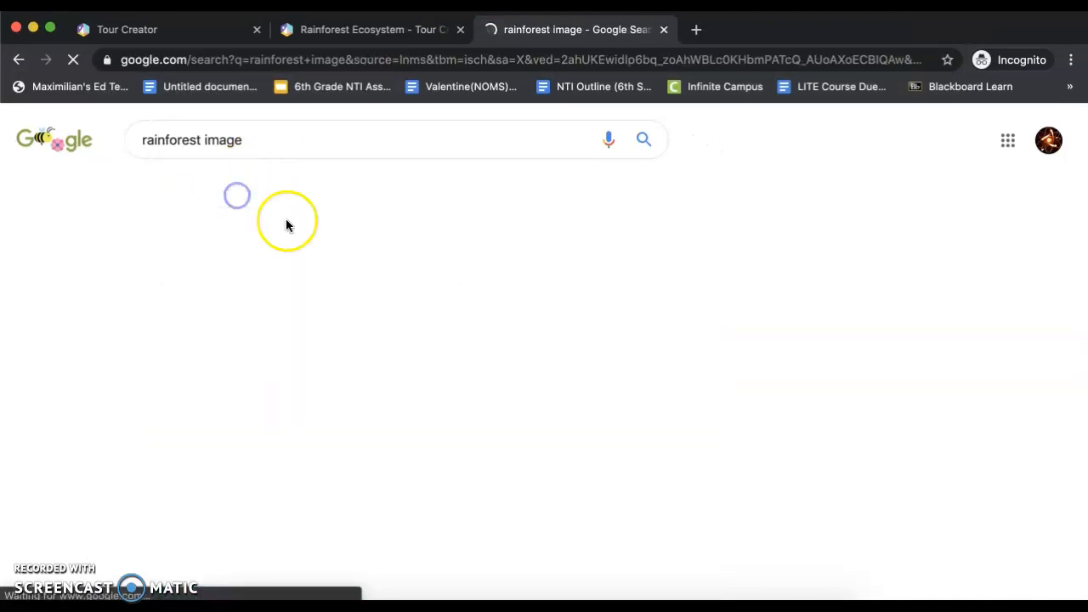
pyautogui.scroll(-2, 398, 343)
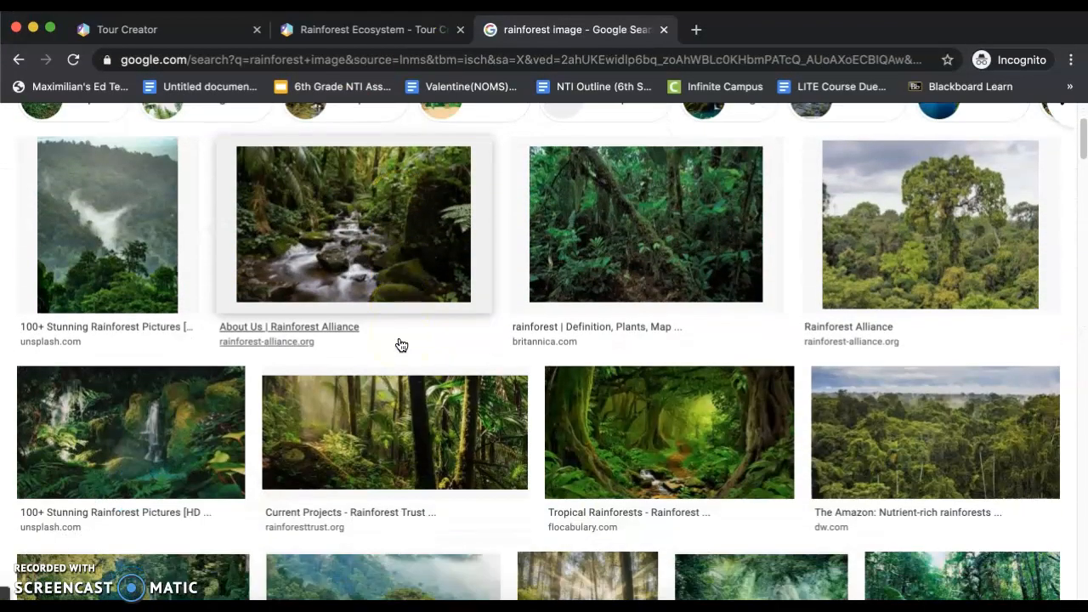
pyautogui.scroll(-1, 402, 344)
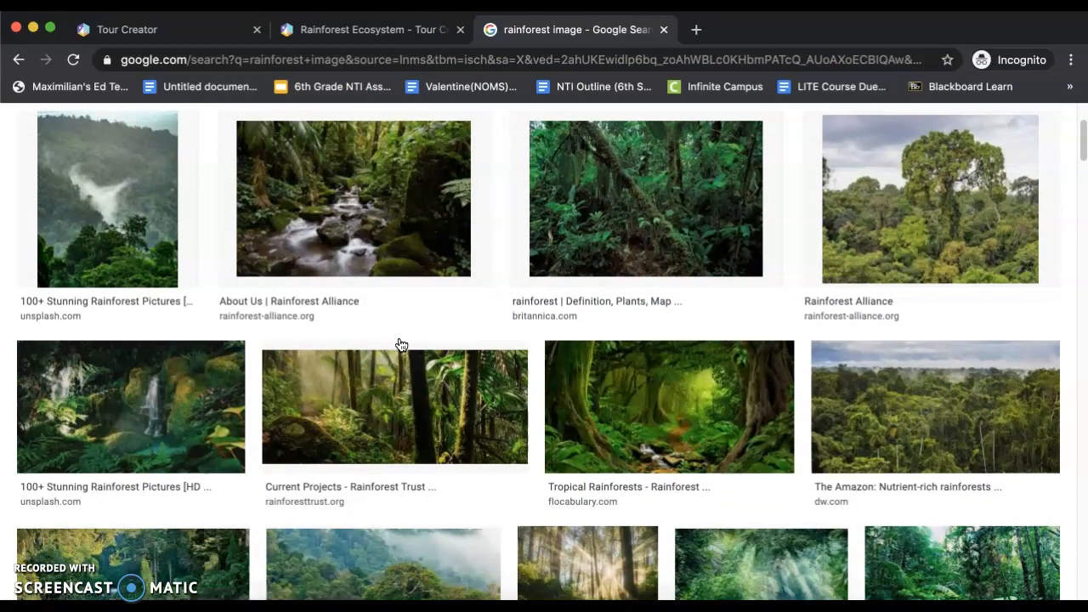
# Step: Refine the Google image search to "rainforest image real"
pyautogui.scroll(-5, 401, 344)
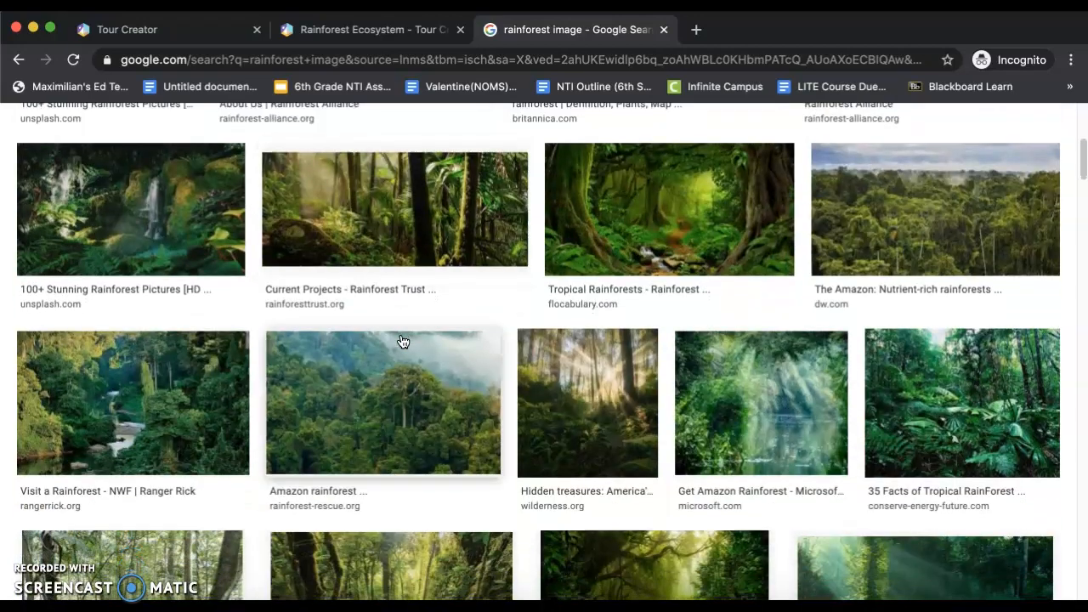
pyautogui.scroll(5, 401, 340)
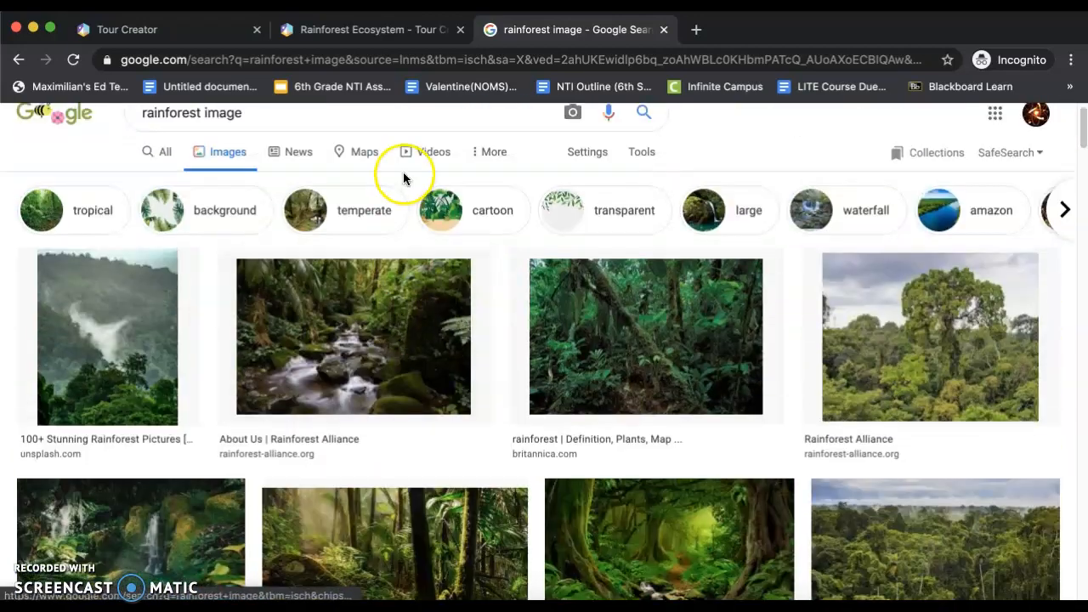
pyautogui.click(369, 134)
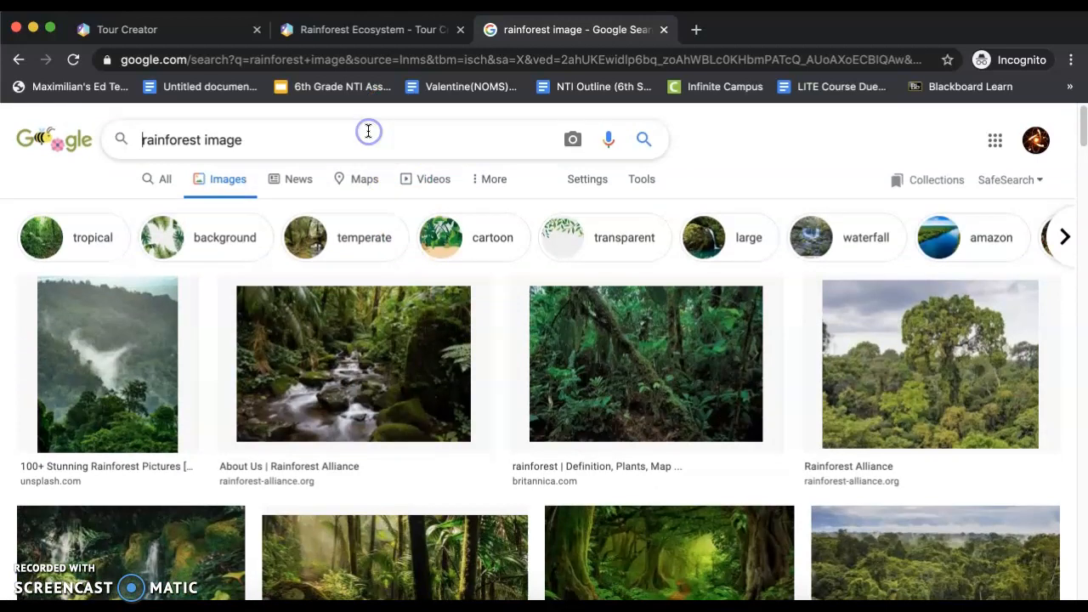
pyautogui.write('real')
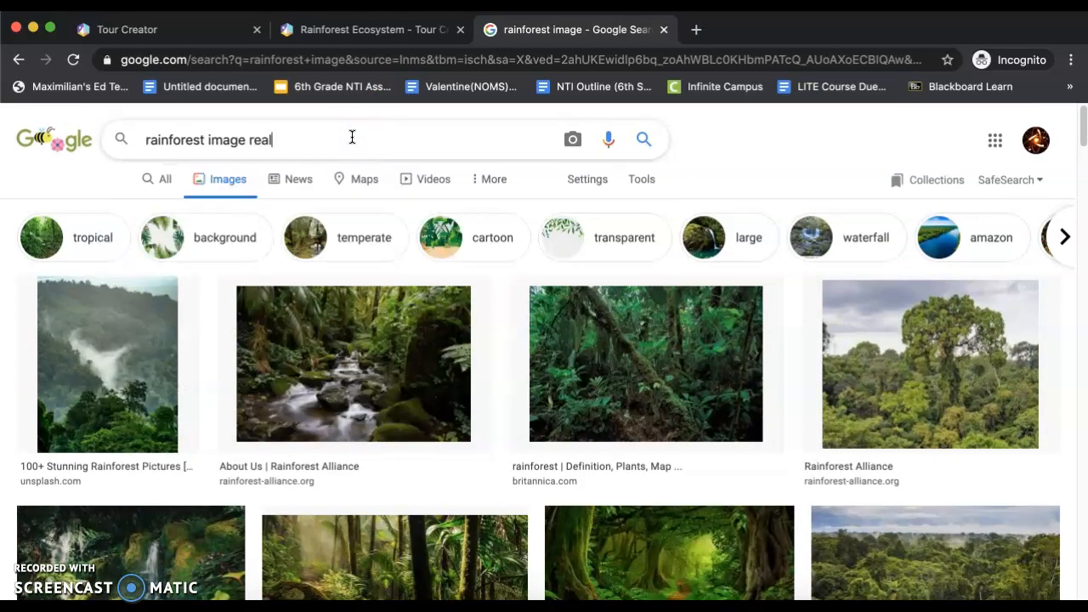
pyautogui.press('Return')
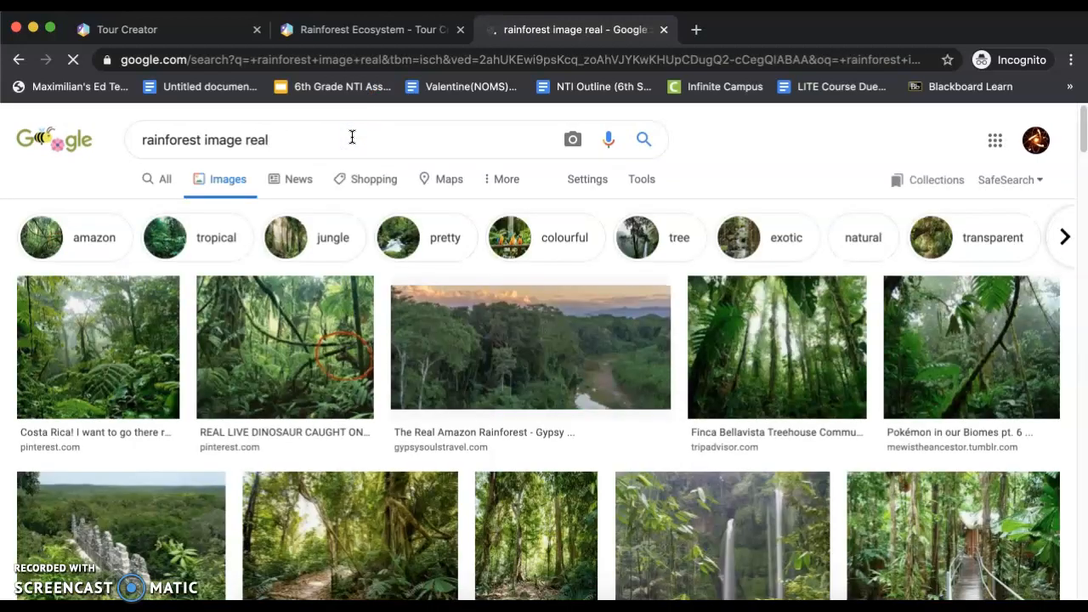
# Step: Browse the refined image results and open the preview of the Rainforest Action Network Party forest photo
pyautogui.scroll(-1, 433, 297)
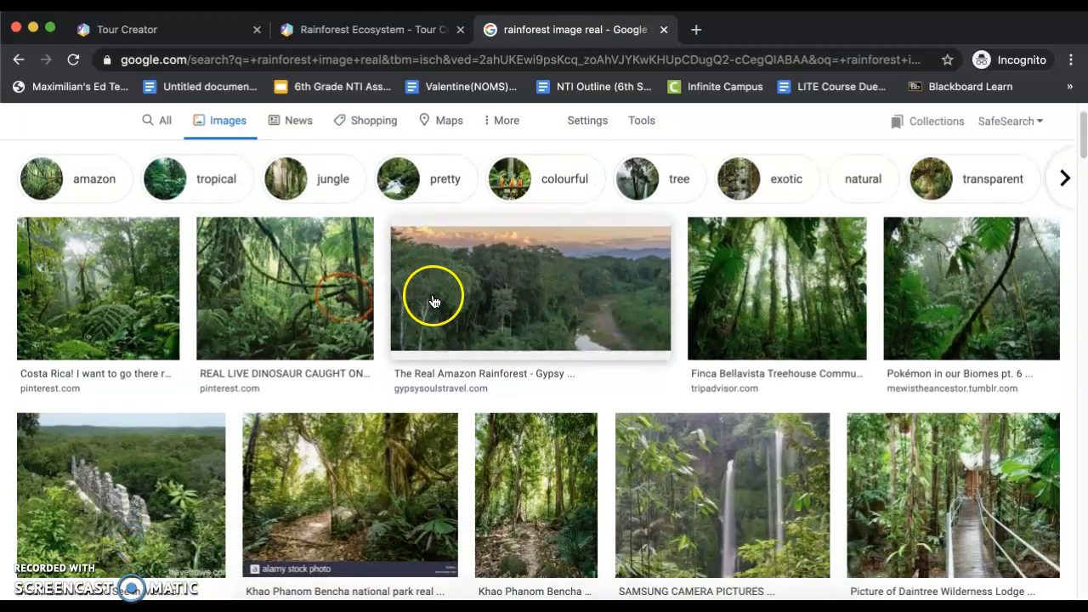
pyautogui.scroll(-2, 748, 378)
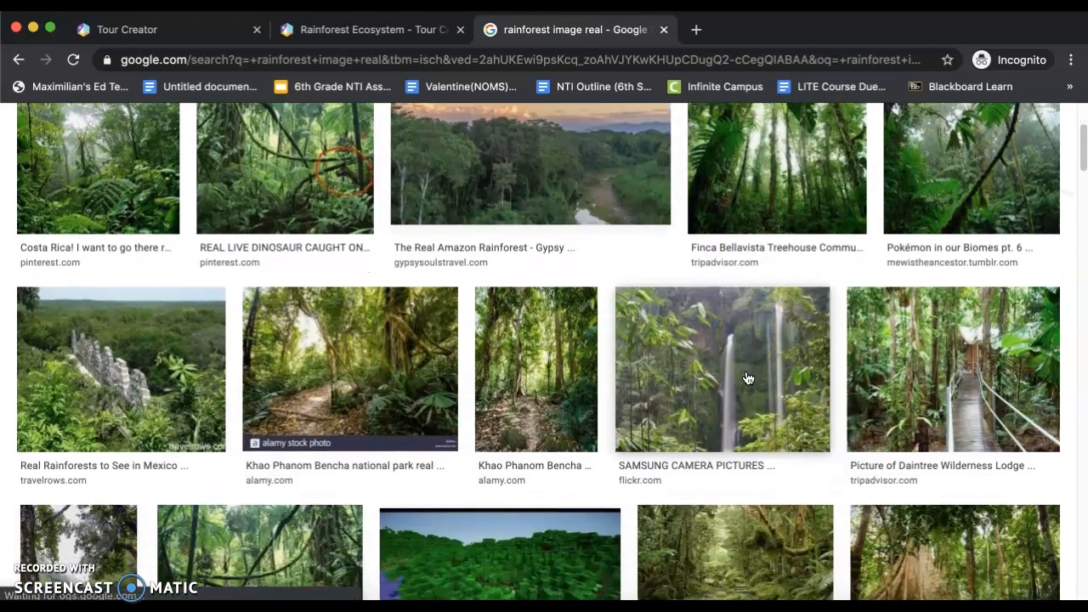
pyautogui.scroll(-2, 748, 378)
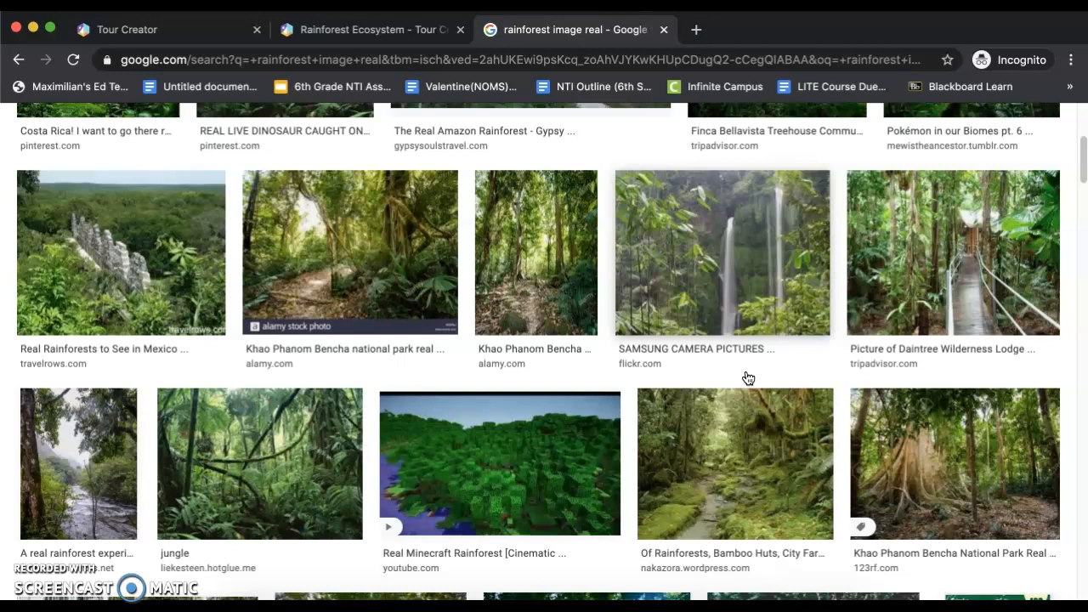
pyautogui.scroll(-5, 748, 378)
pyautogui.click(628, 367)
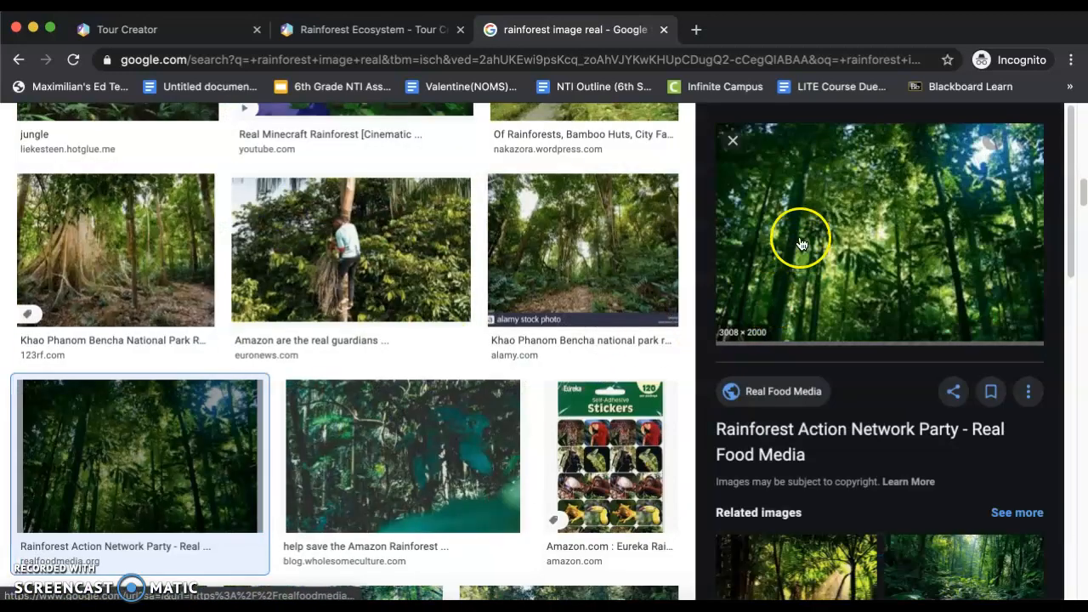
# Step: Save the previewed forest photo to the Desktop as a JPEG image named "Rainforest 1"
pyautogui.rightClick(910, 210)
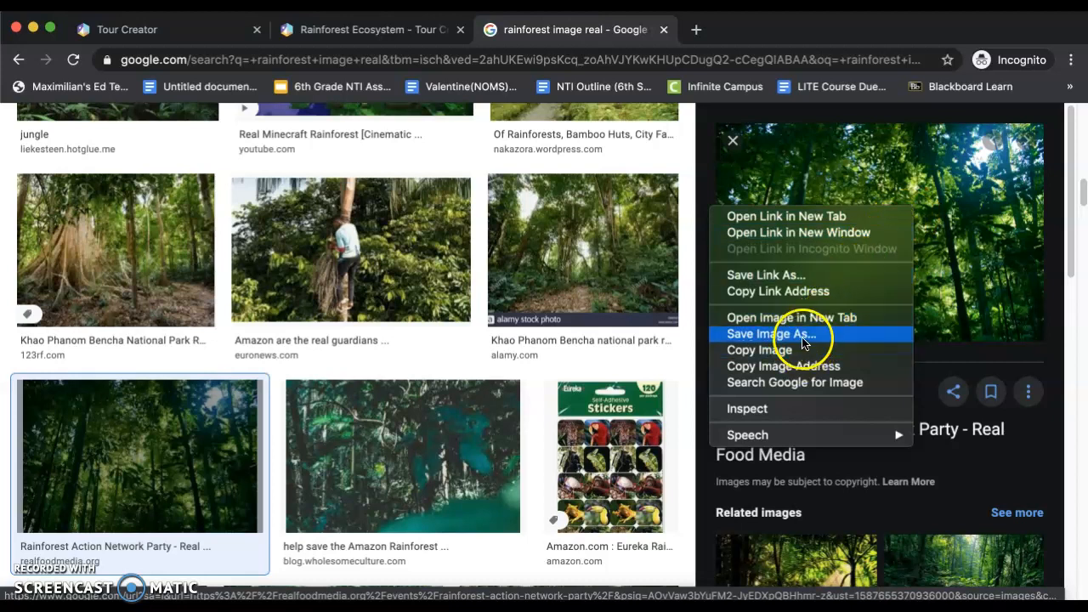
pyautogui.click(769, 334)
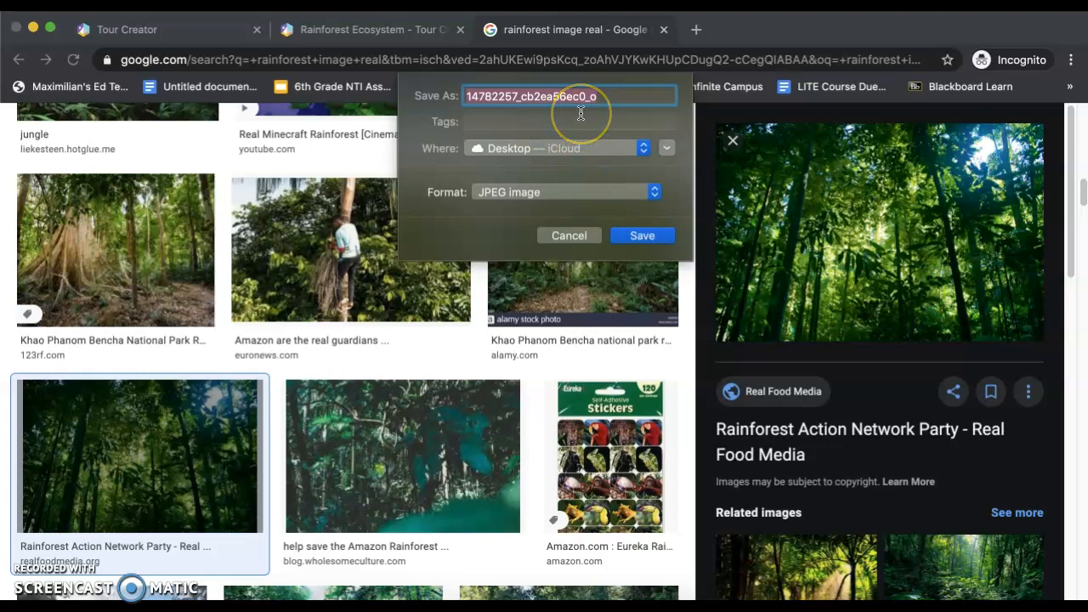
pyautogui.press('BackSpace')
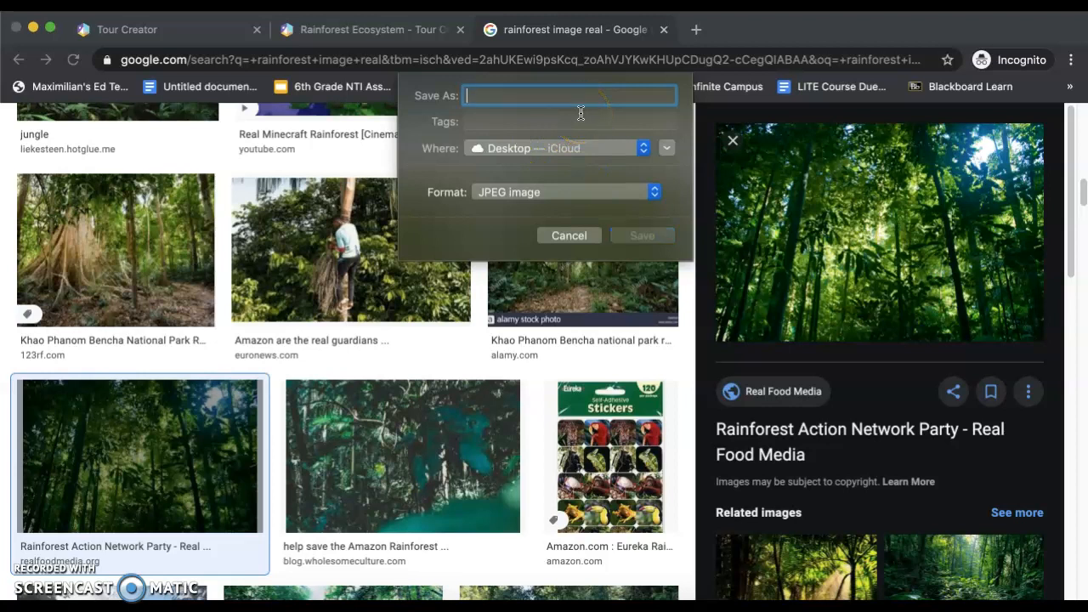
pyautogui.click(513, 94)
pyautogui.moveTo(512, 148); pyautogui.dragTo(437, 177)
pyautogui.click(520, 99)
pyautogui.write('Rainforest')
pyautogui.press('BackSpace')
pyautogui.press('BackSpace')
pyautogui.write('est 1')
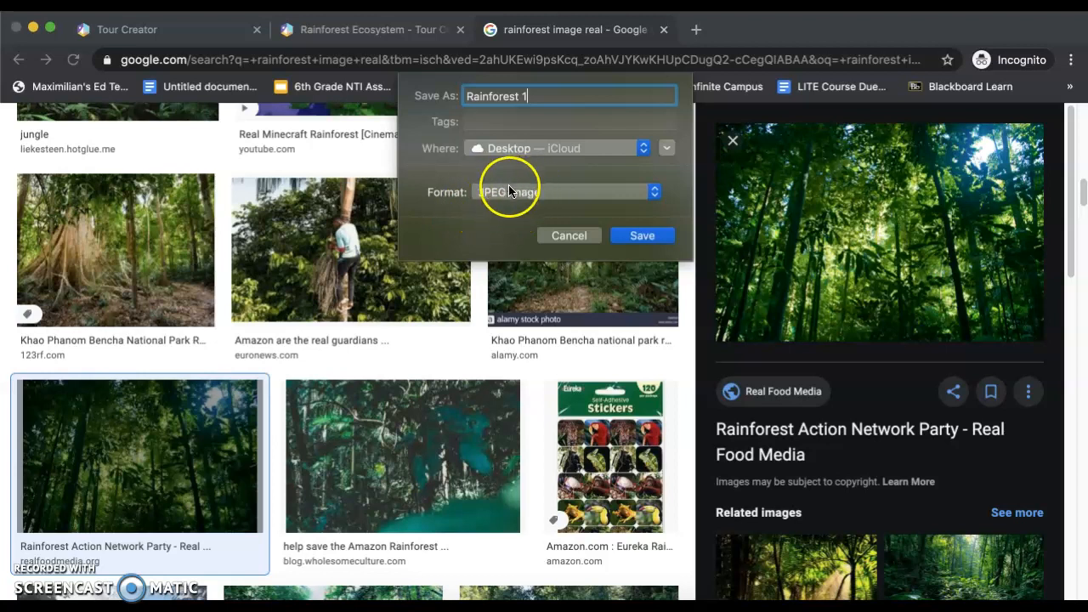
pyautogui.click(642, 236)
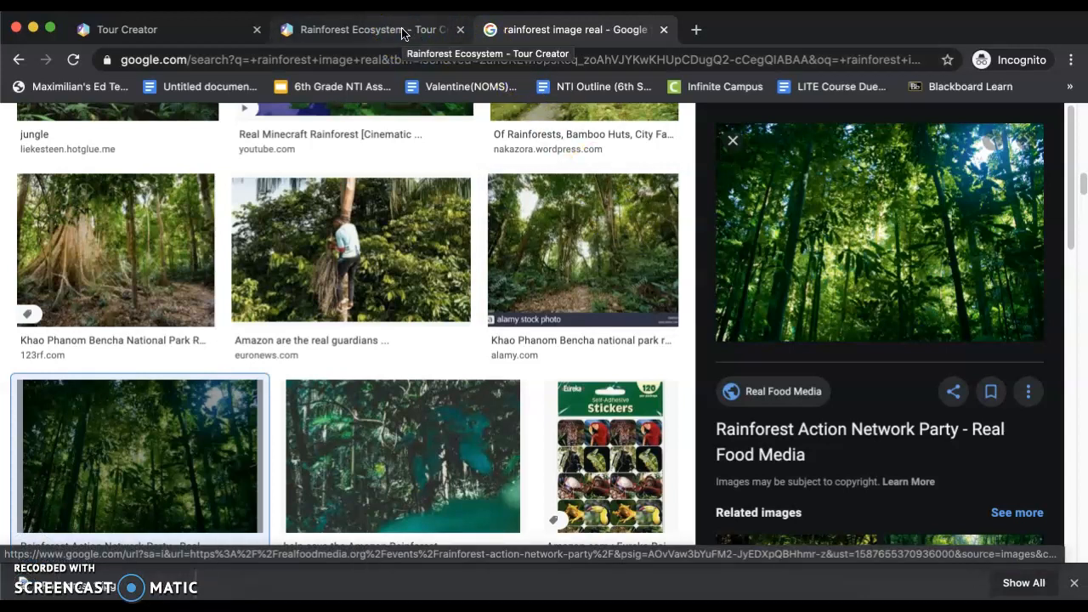
# Step: Return to the Rainforest Ecosystem tour in Tour Creator and set Rainforest 1.jpg from the Desktop as its cover photo
pyautogui.click(361, 34)
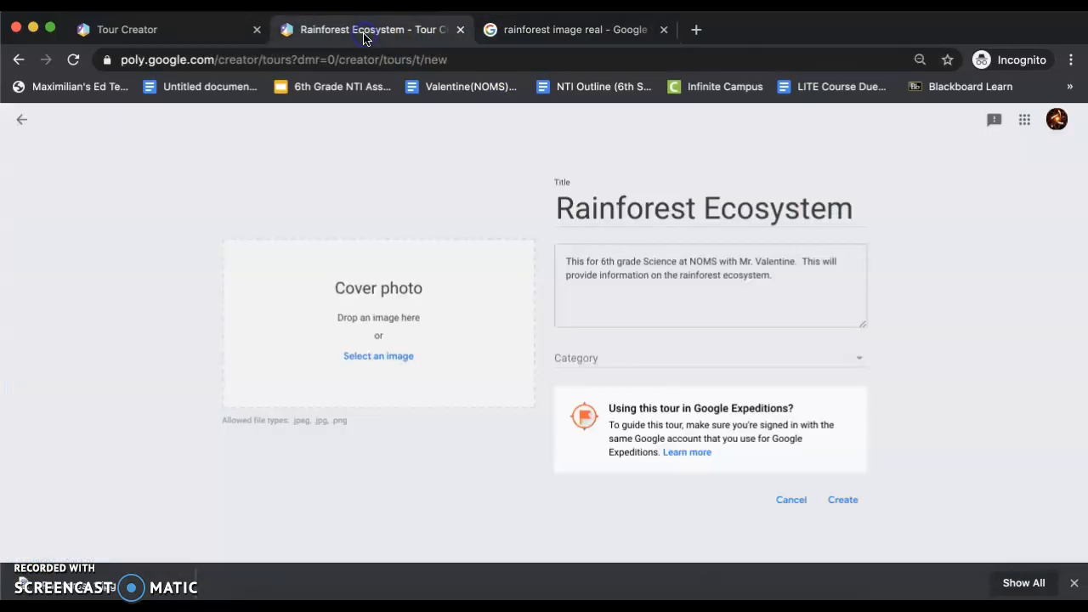
pyautogui.click(393, 364)
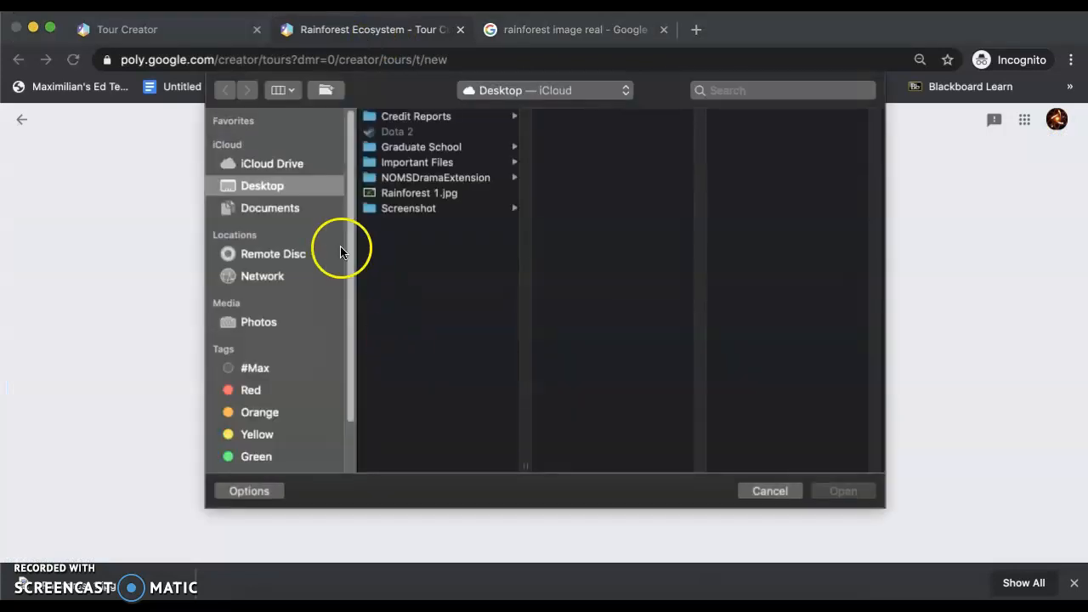
pyautogui.click(408, 197)
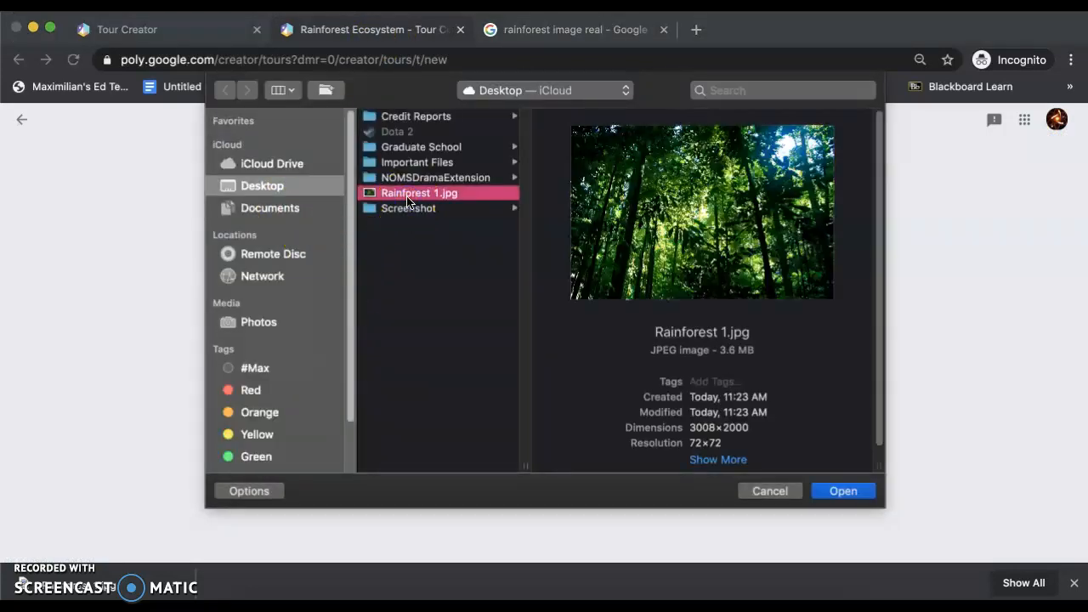
pyautogui.click(845, 493)
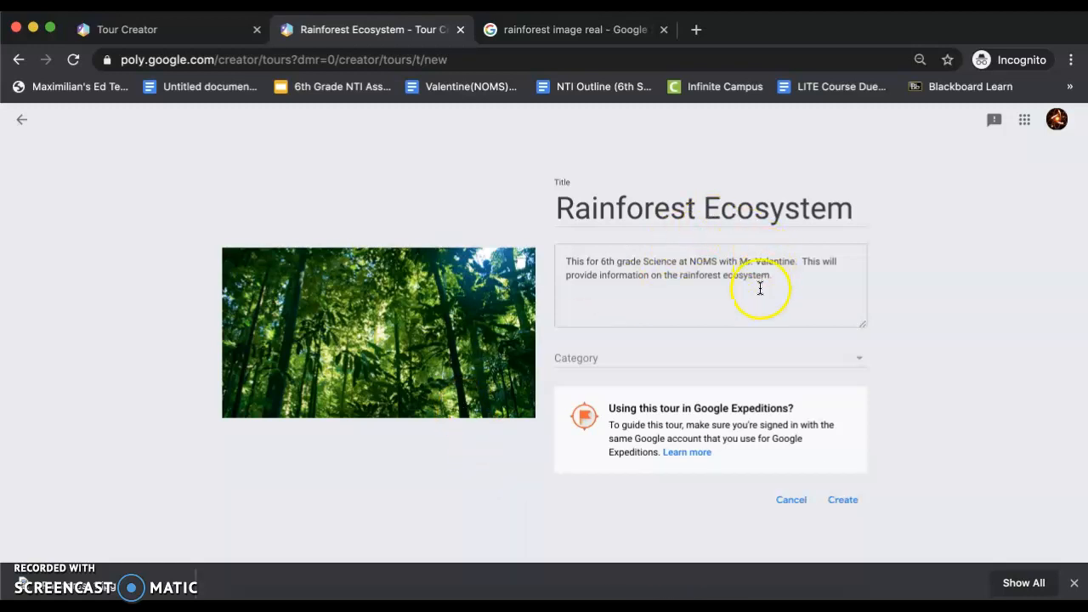
# Step: Create the Rainforest Ecosystem tour and dismiss the Add scene dialog without adding a scene
pyautogui.click(844, 501)
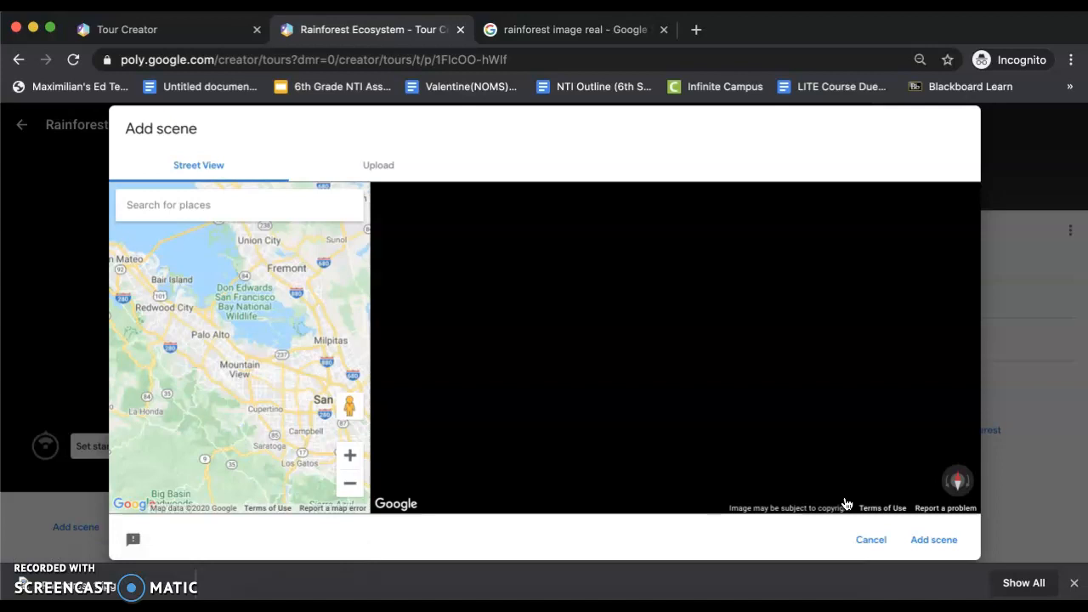
pyautogui.click(870, 544)
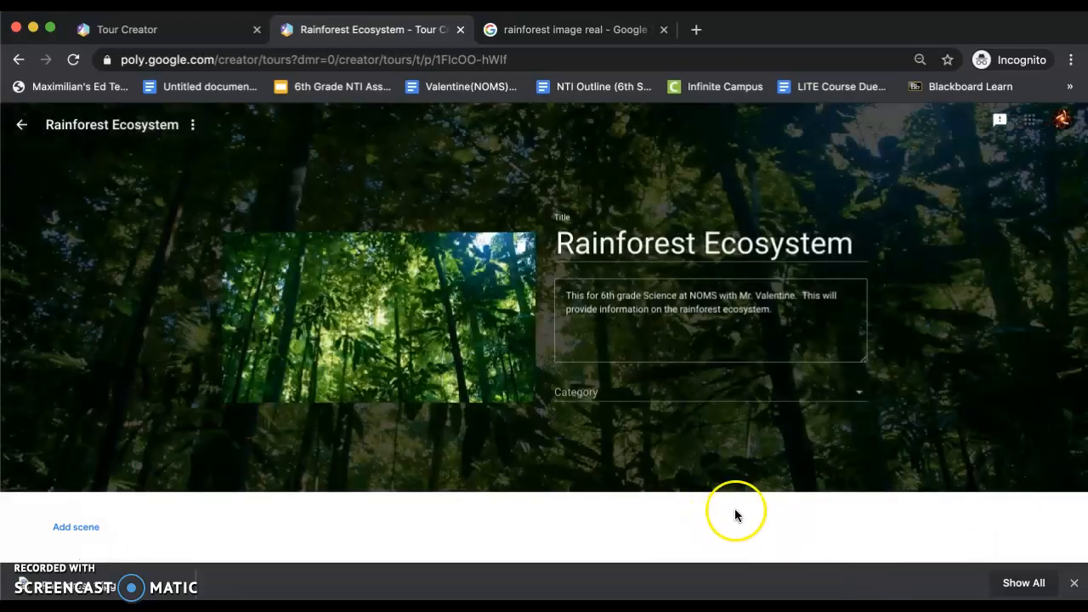